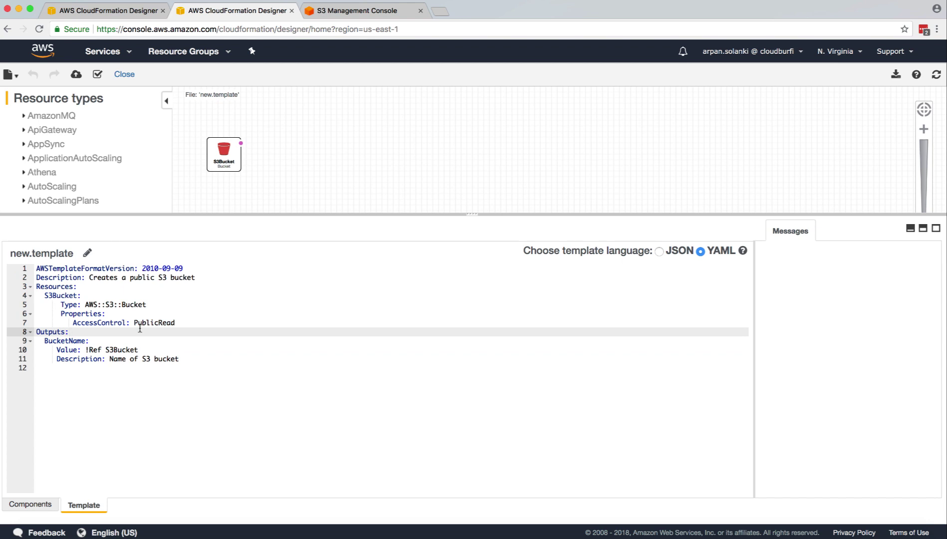
# - Examine the S3Bucket resource in the bucket template, including its type and AccessControl property
pyautogui.doubleClick(72, 286)
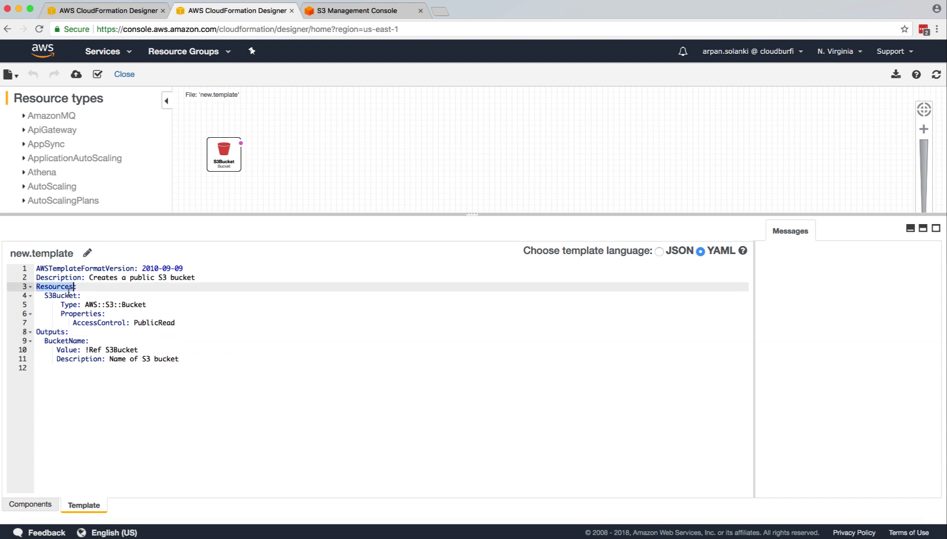
pyautogui.doubleClick(68, 295)
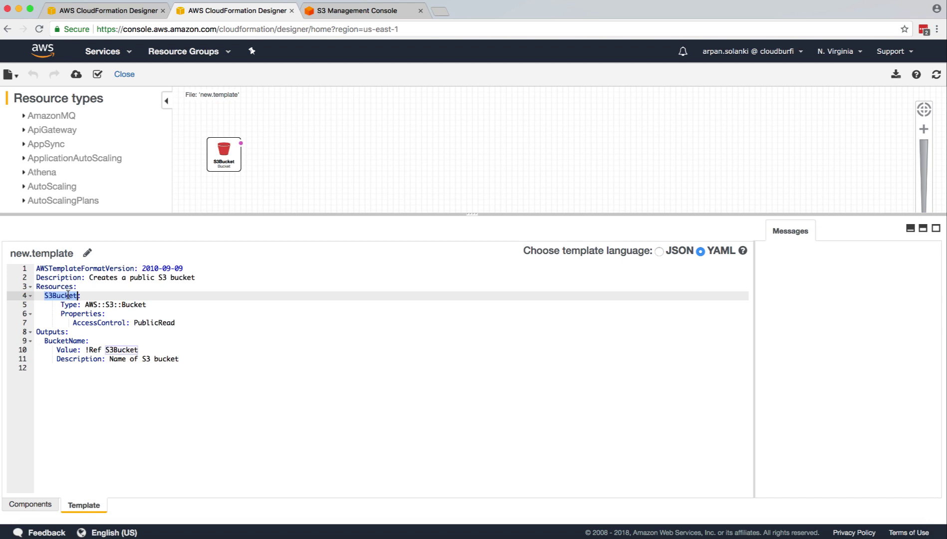
pyautogui.moveTo(147, 305); pyautogui.dragTo(85, 303)
pyautogui.click(86, 303)
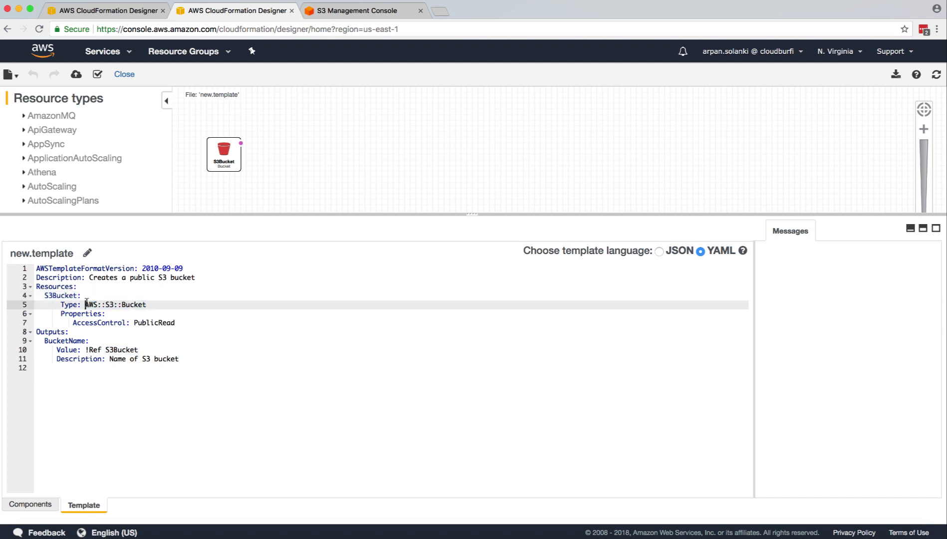
pyautogui.moveTo(174, 322); pyautogui.dragTo(134, 322)
pyautogui.click(134, 322)
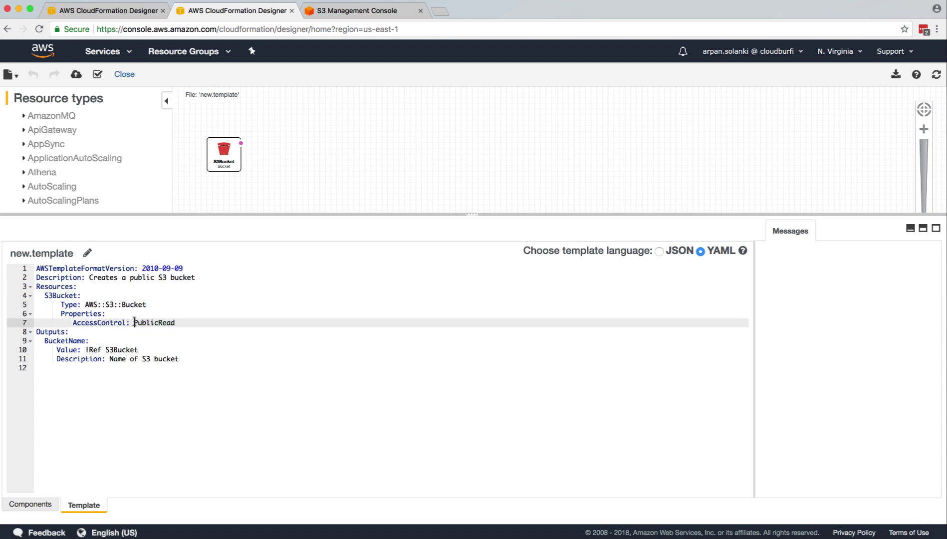
pyautogui.doubleClick(93, 323)
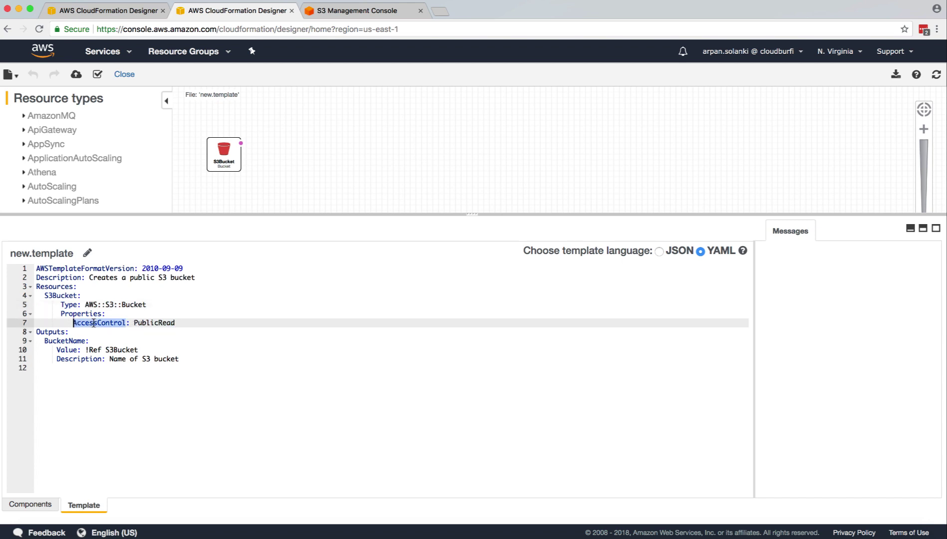
pyautogui.doubleClick(158, 323)
pyautogui.click(202, 323)
pyautogui.moveTo(202, 322); pyautogui.dragTo(1, 266)
pyautogui.click(130, 305)
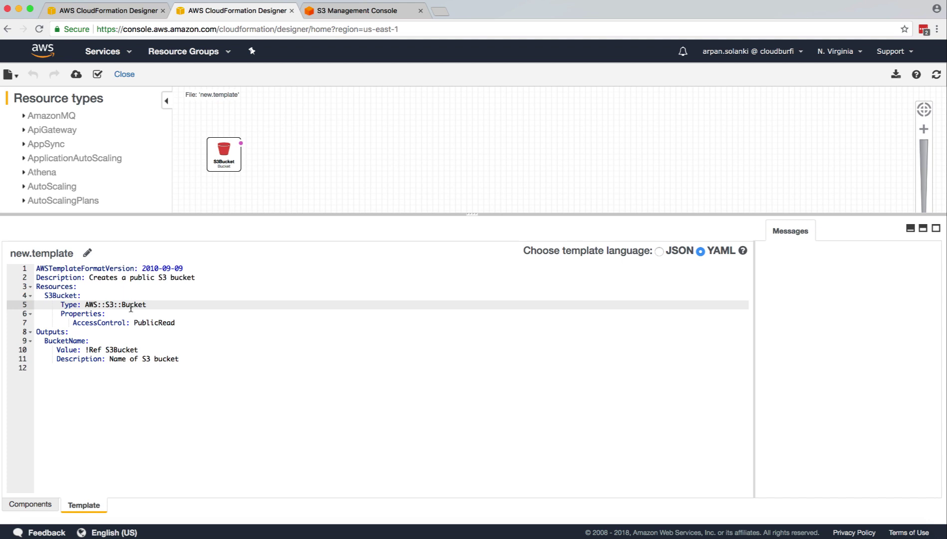
# - Examine the BucketName output in the bucket template and how its value references the S3Bucket resource
pyautogui.doubleClick(62, 340)
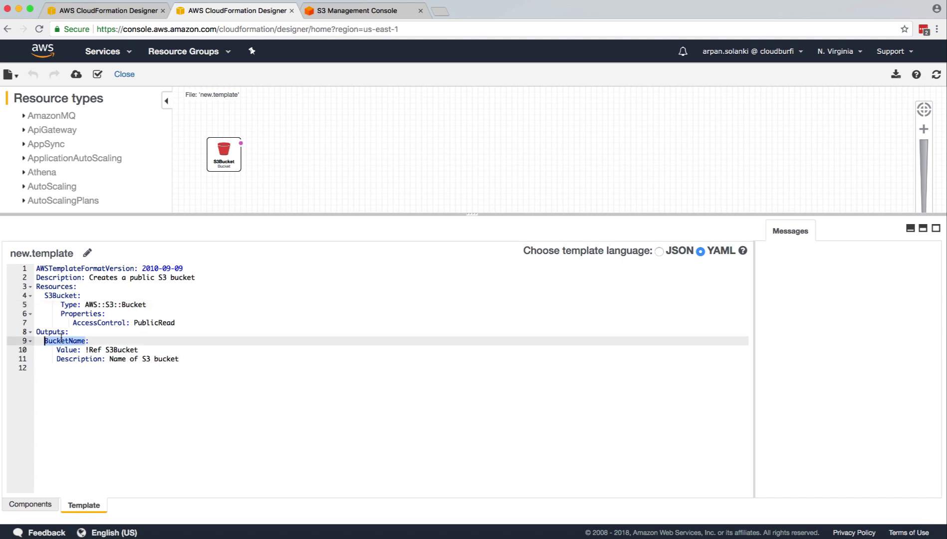
pyautogui.doubleClick(62, 349)
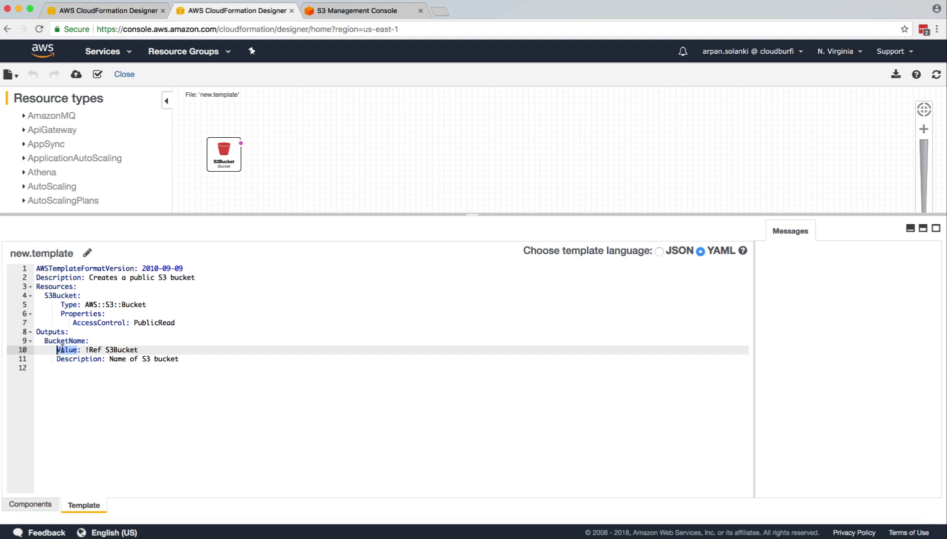
pyautogui.moveTo(139, 350); pyautogui.dragTo(86, 350)
pyautogui.click(86, 350)
pyautogui.doubleClick(120, 350)
pyautogui.doubleClick(49, 295)
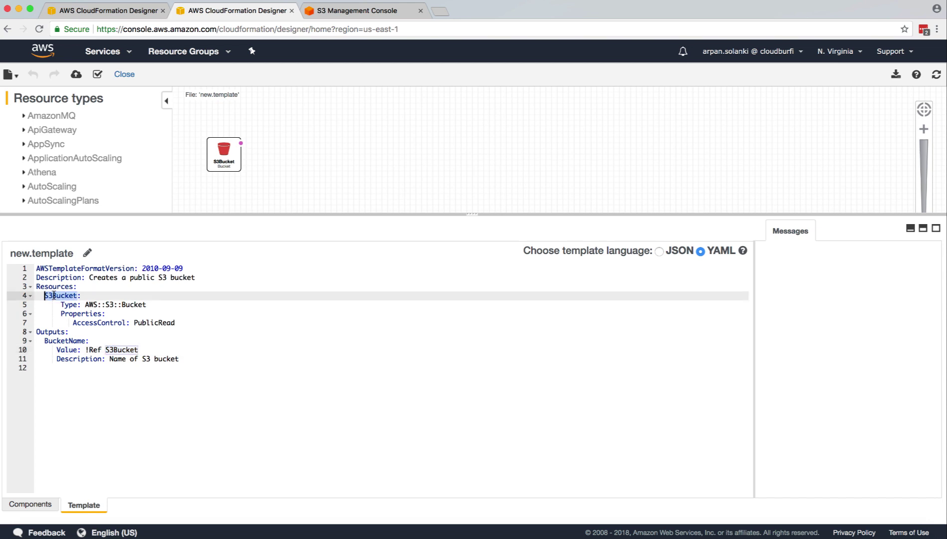
pyautogui.moveTo(89, 350)
pyautogui.mouseDown()
pyautogui.moveTo(139, 349)
pyautogui.moveTo(86, 350)
pyautogui.mouseUp()
pyautogui.click(86, 351)
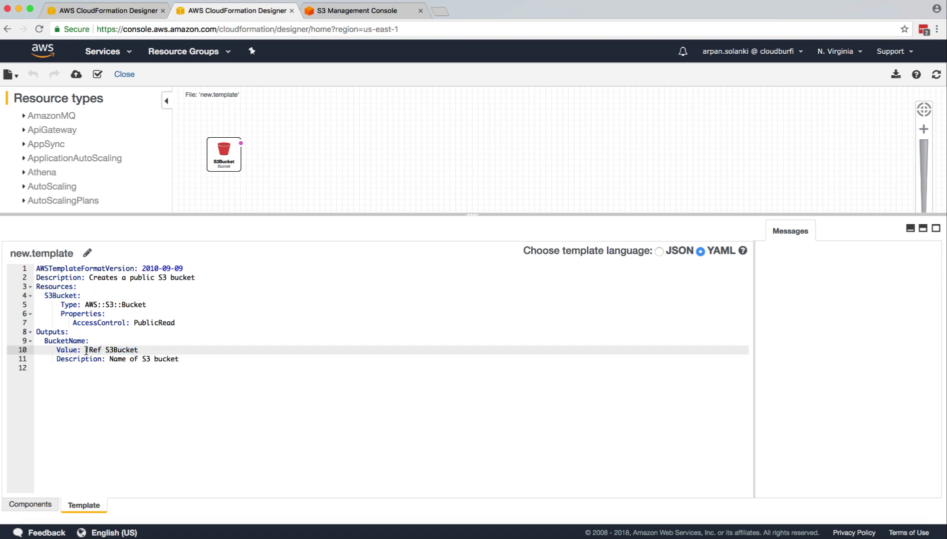
pyautogui.moveTo(181, 359); pyautogui.dragTo(42, 340)
pyautogui.click(43, 340)
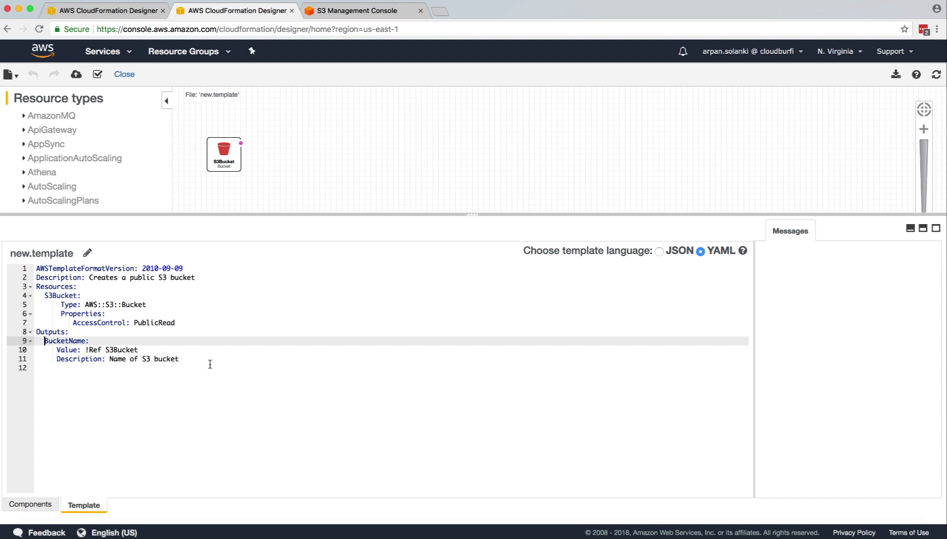
pyautogui.moveTo(210, 363); pyautogui.dragTo(36, 268)
pyautogui.click(103, 335)
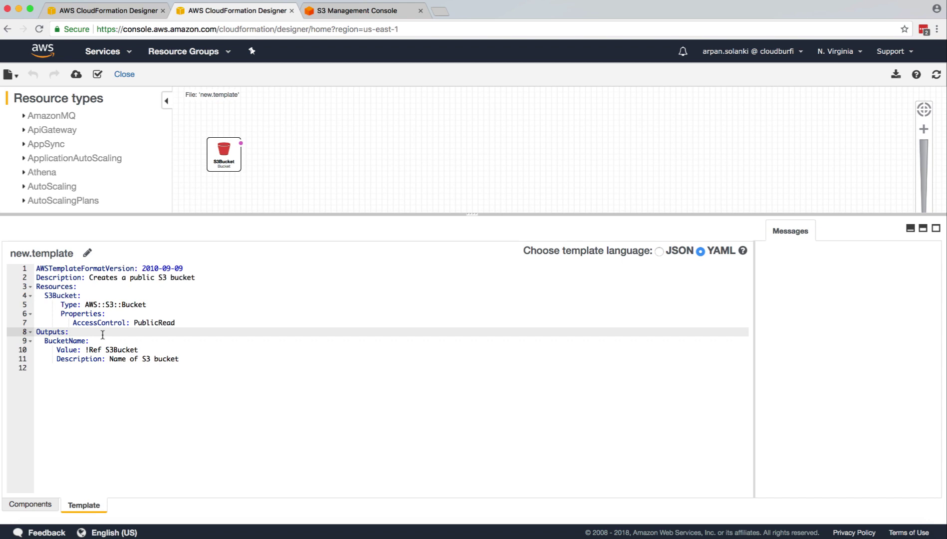
pyautogui.click(160, 349)
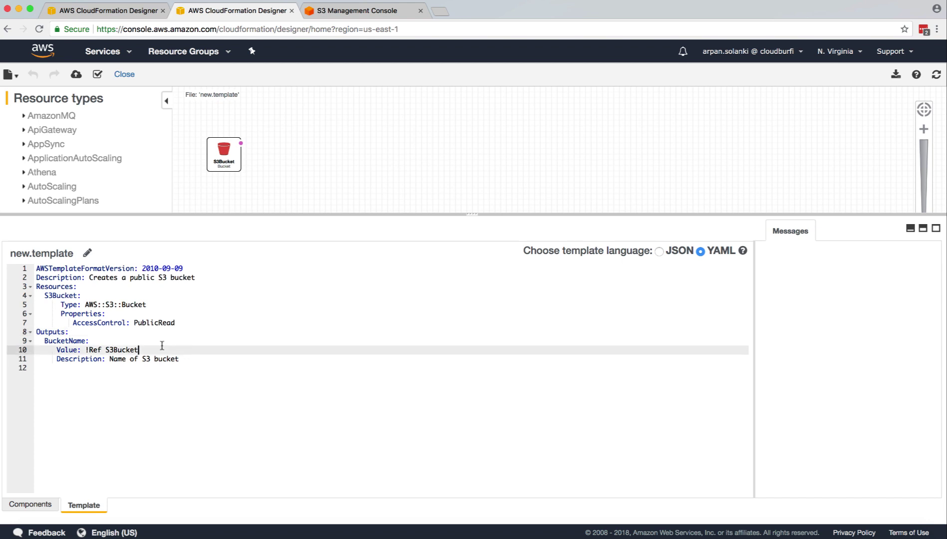
# - Switch to the S3 console and examine the link of the uploaded template file
pyautogui.click(340, 11)
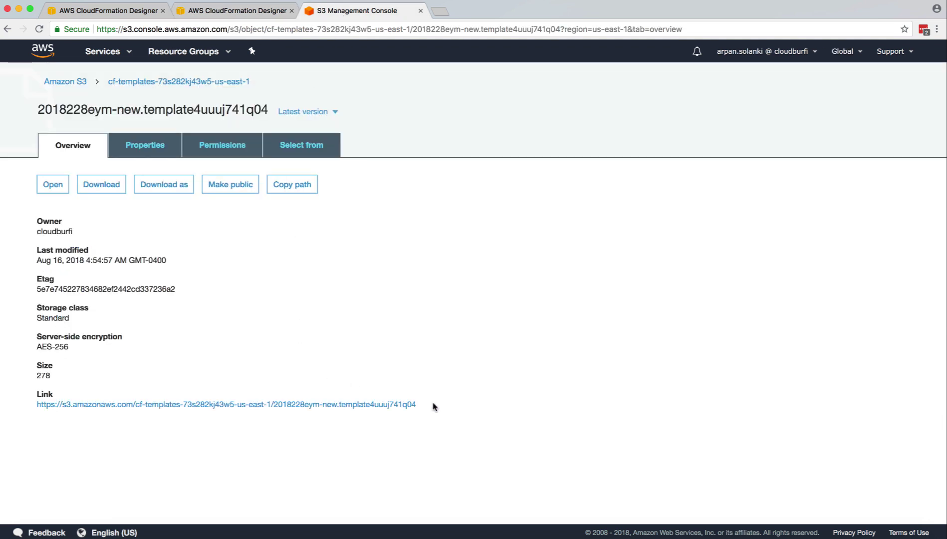
pyautogui.moveTo(26, 421); pyautogui.dragTo(6, 406)
pyautogui.click(151, 373)
pyautogui.moveTo(429, 404); pyautogui.dragTo(21, 411)
pyautogui.click(138, 375)
# - Switch to the designer holding the myStack template and enlarge its code editor area
pyautogui.click(111, 14)
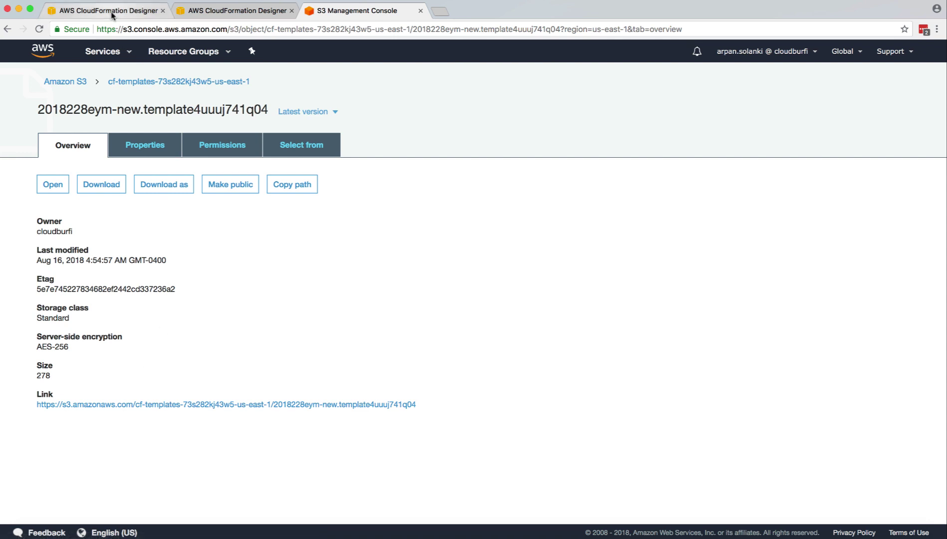
pyautogui.moveTo(239, 302); pyautogui.dragTo(239, 225)
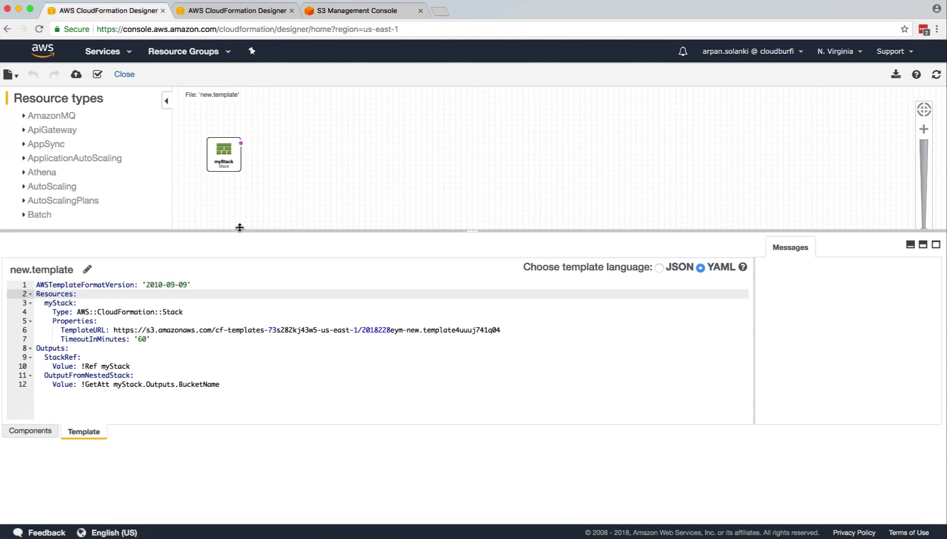
pyautogui.click(234, 351)
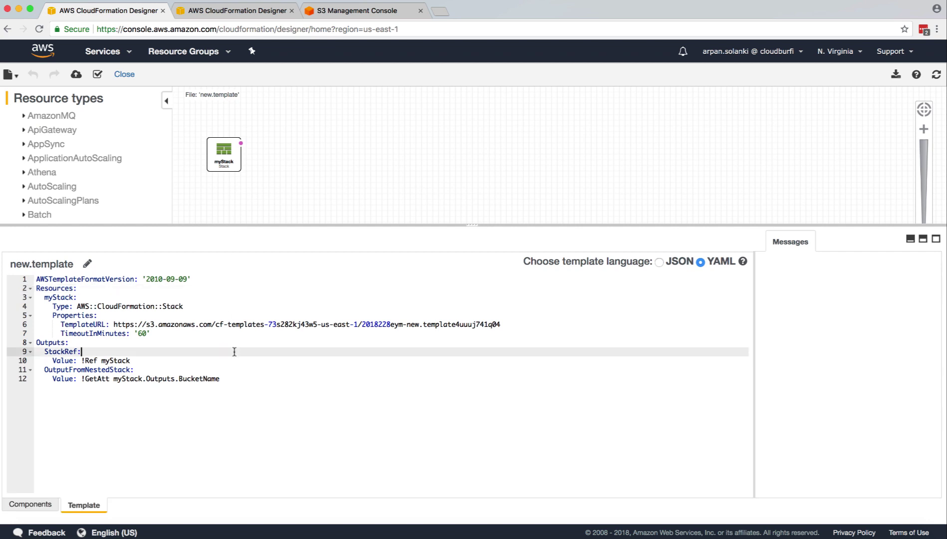
# - Examine the myStack resource in the parent template, including its type and TemplateURL property
pyautogui.click(73, 280)
pyautogui.moveTo(74, 288); pyautogui.dragTo(37, 289)
pyautogui.doubleClick(51, 297)
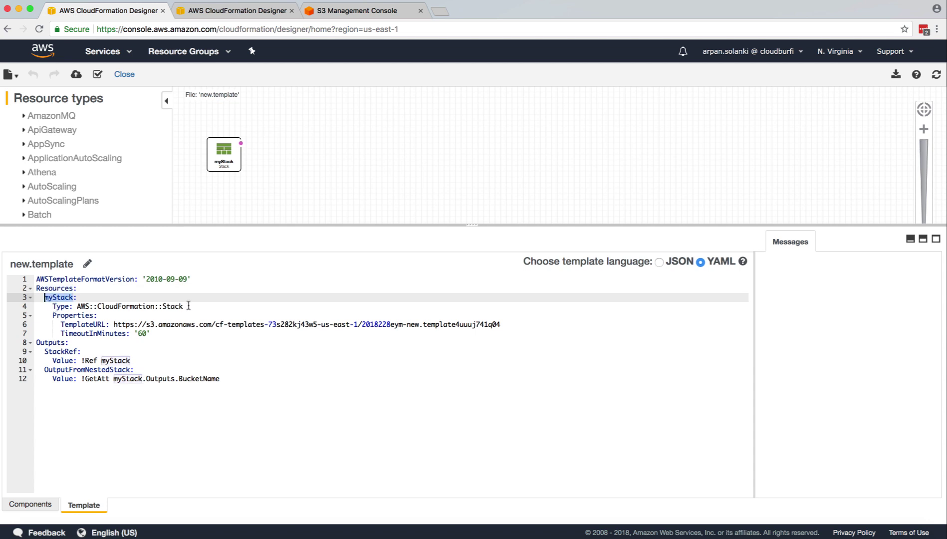
pyautogui.moveTo(188, 306); pyautogui.dragTo(78, 305)
pyautogui.click(78, 306)
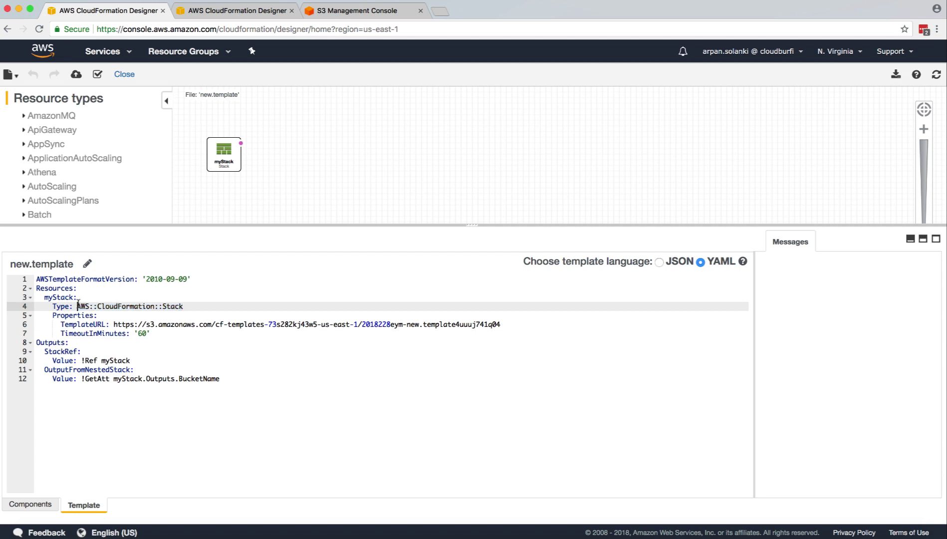
pyautogui.doubleClick(70, 315)
pyautogui.click(73, 324)
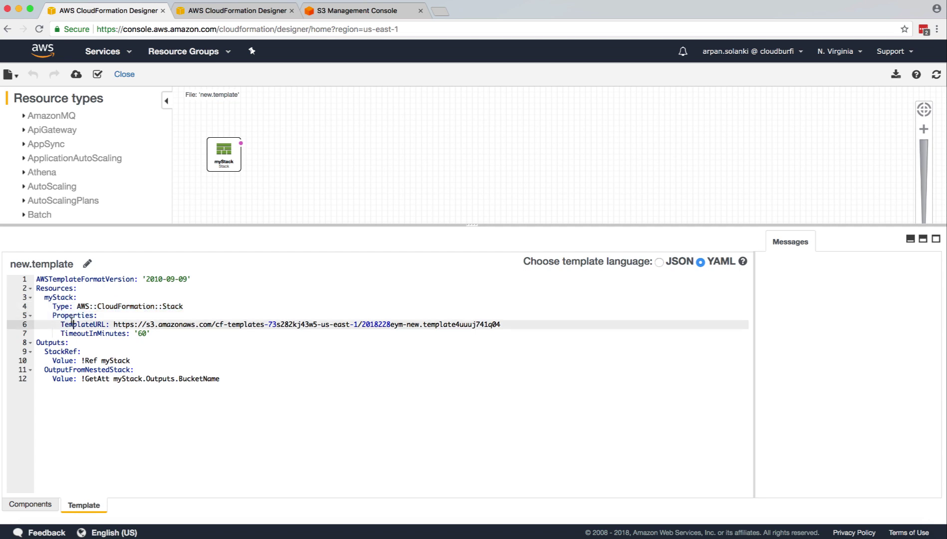
pyautogui.doubleClick(72, 324)
pyautogui.moveTo(505, 325); pyautogui.dragTo(114, 327)
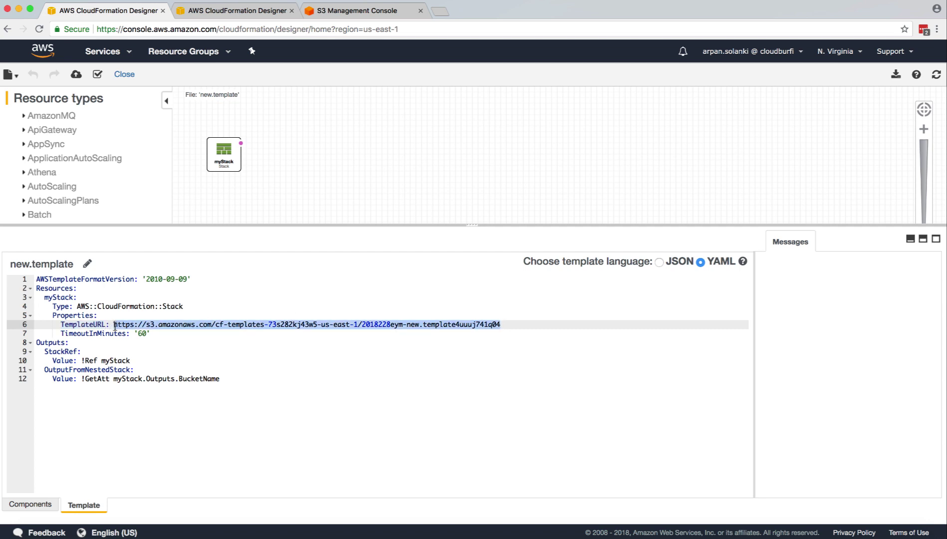
# - Compare the TemplateURL with the template file's link in the S3 console, and return to the parent template
pyautogui.click(358, 11)
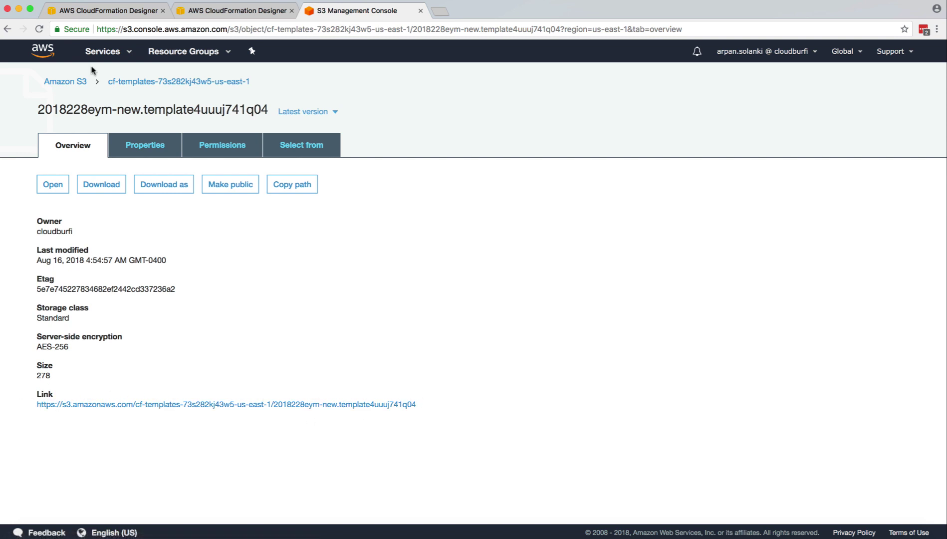
pyautogui.click(94, 10)
pyautogui.click(182, 325)
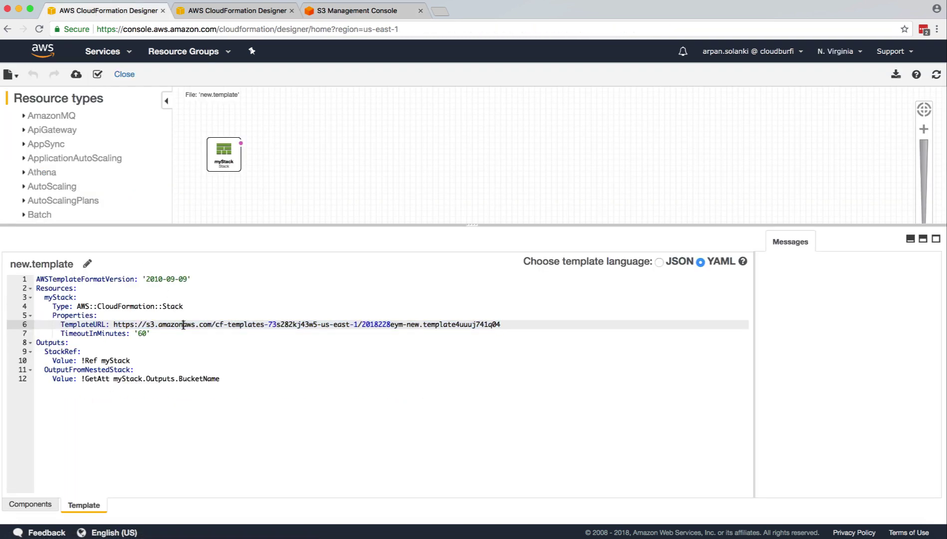
# - Examine the TimeoutInMinutes property of myStack and review its TemplateURL value again
pyautogui.click(214, 351)
pyautogui.moveTo(156, 333); pyautogui.dragTo(60, 333)
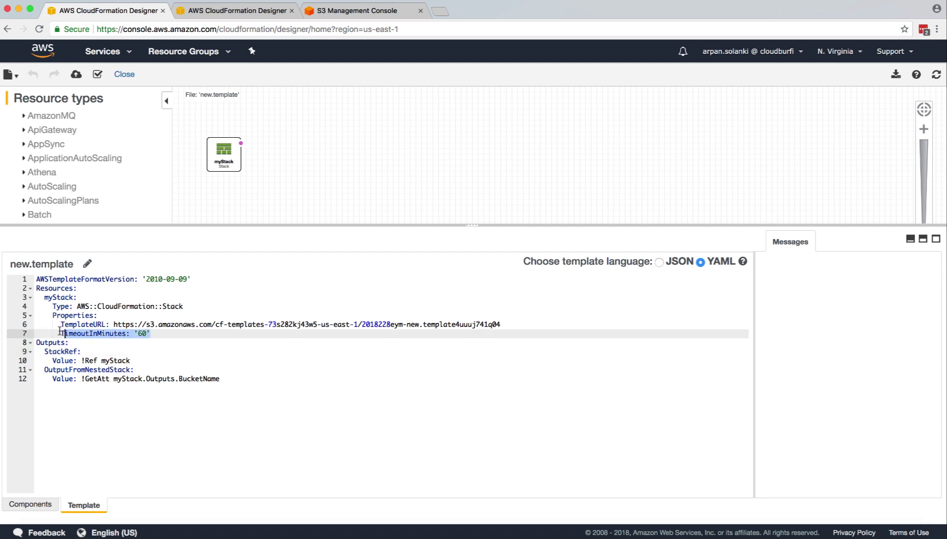
pyautogui.click(56, 332)
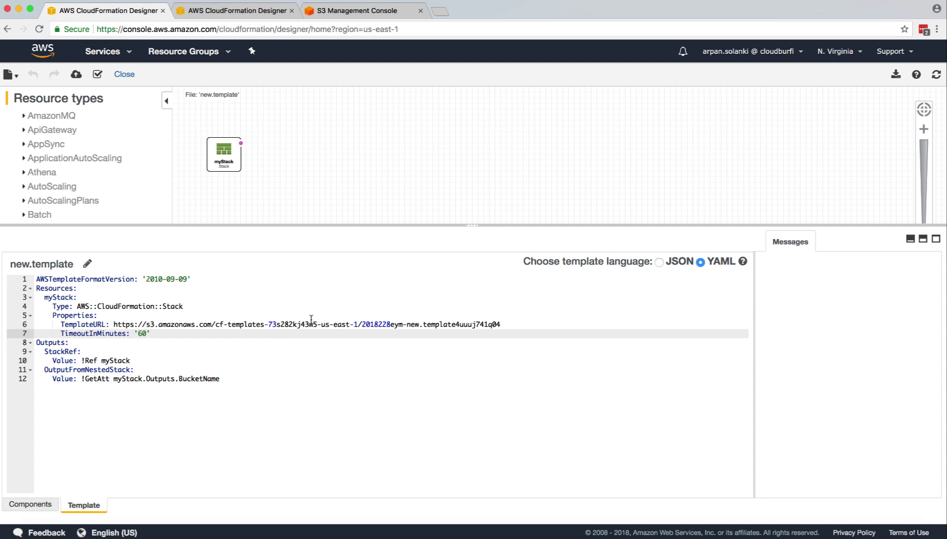
pyautogui.moveTo(506, 325); pyautogui.dragTo(114, 325)
pyautogui.click(114, 325)
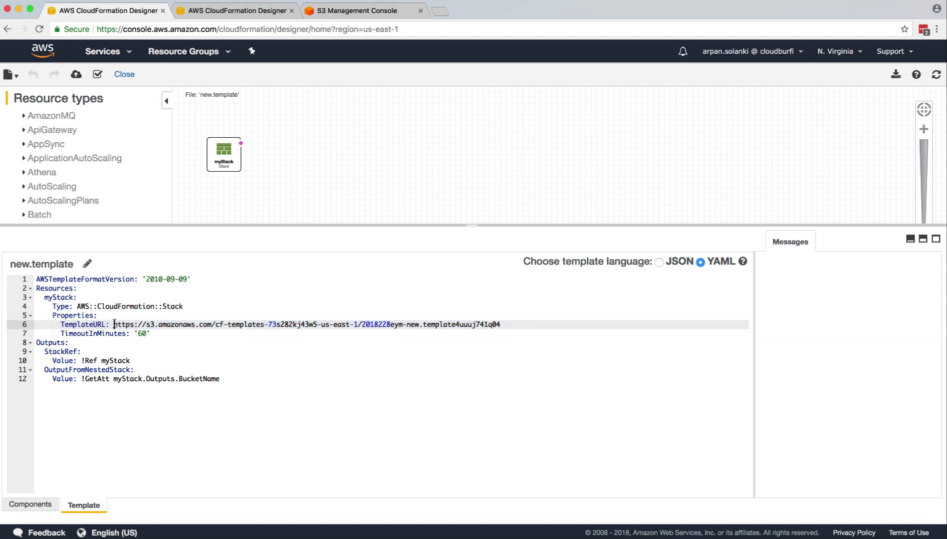
pyautogui.moveTo(114, 325); pyautogui.dragTo(505, 326)
pyautogui.click(504, 326)
# - Examine the StackRef output in the parent template and its reference to myStack
pyautogui.doubleClick(59, 342)
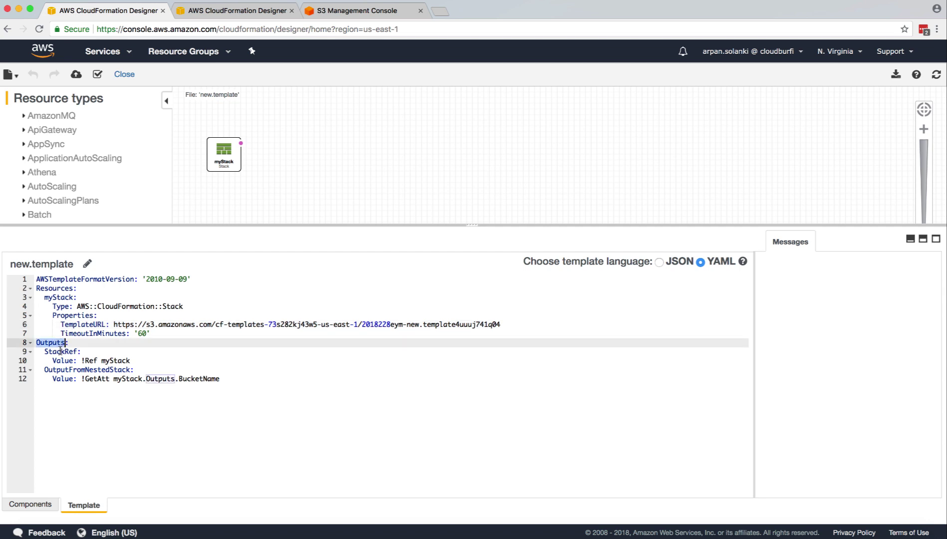
pyautogui.doubleClick(60, 352)
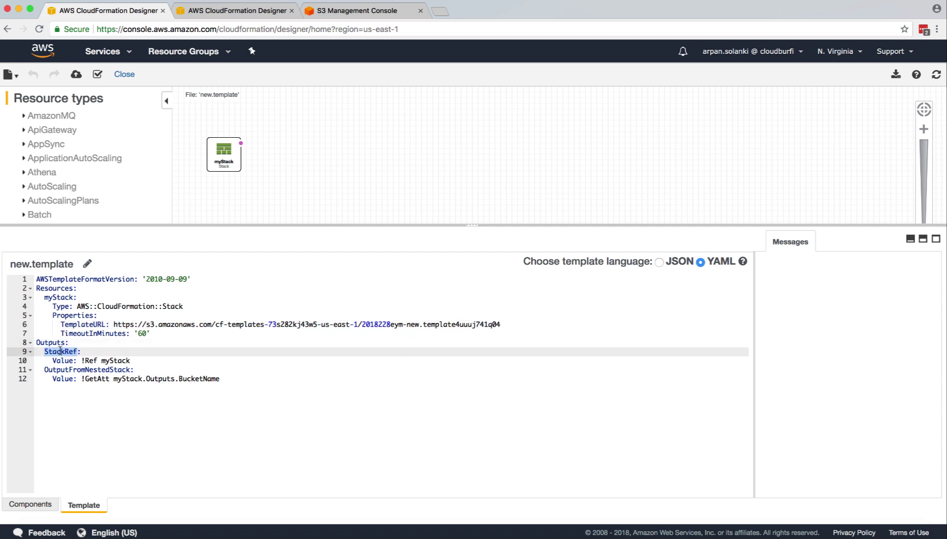
pyautogui.doubleClick(110, 360)
pyautogui.doubleClick(49, 297)
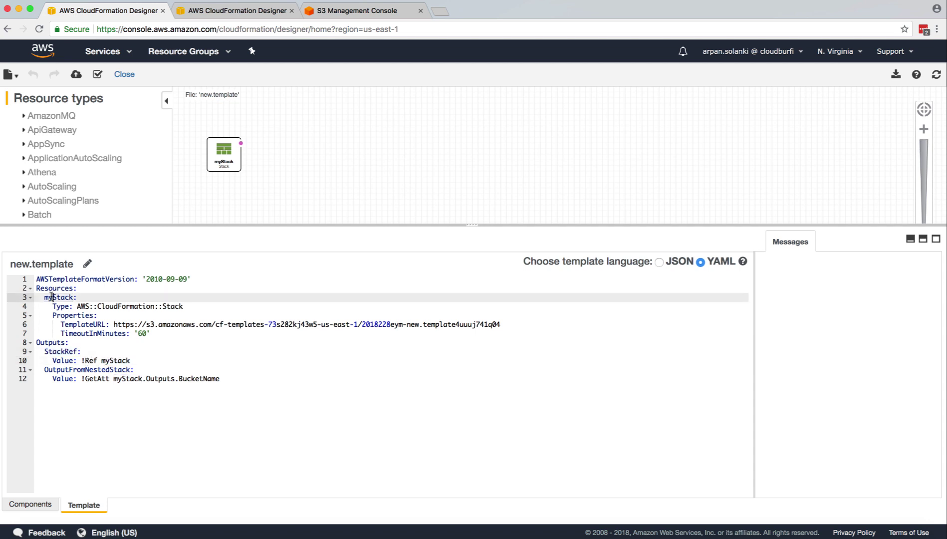
pyautogui.moveTo(49, 297); pyautogui.dragTo(169, 343)
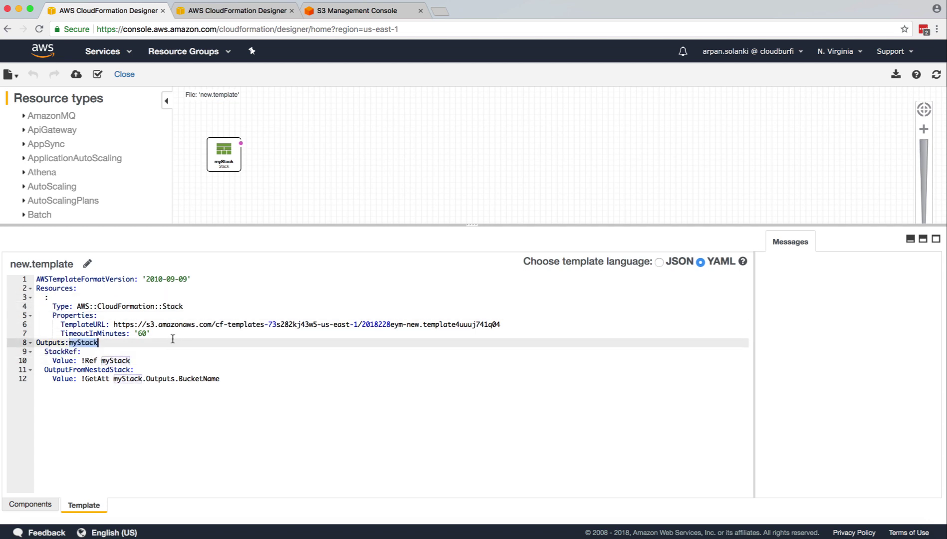
pyautogui.press('super+z')
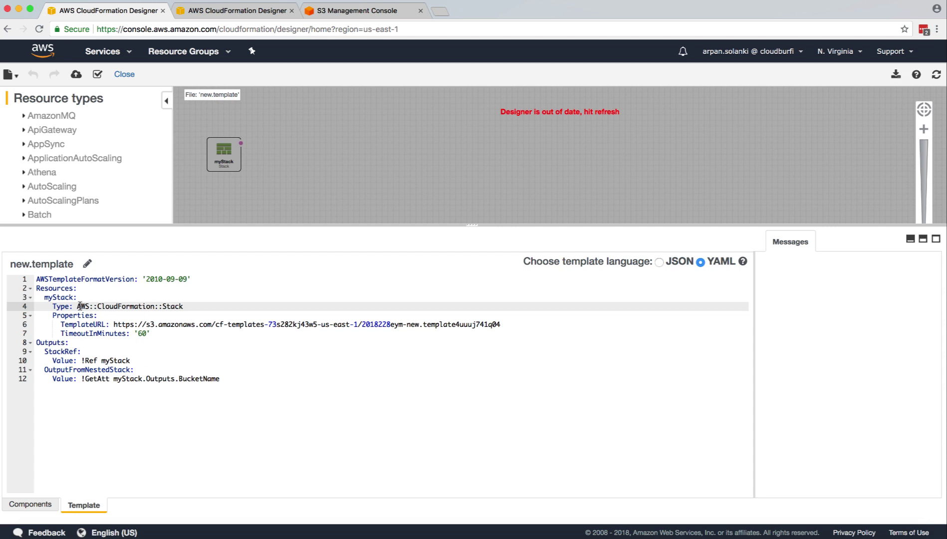
# - Examine the OutputFromNestedStack output and each part of its GetAtt expression in the parent template
pyautogui.doubleClick(69, 369)
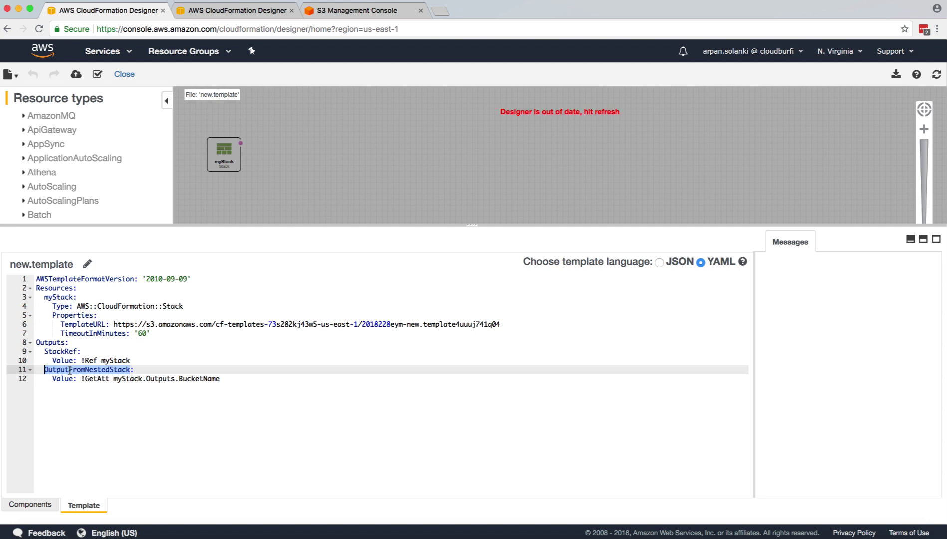
pyautogui.doubleClick(95, 379)
pyautogui.click(91, 409)
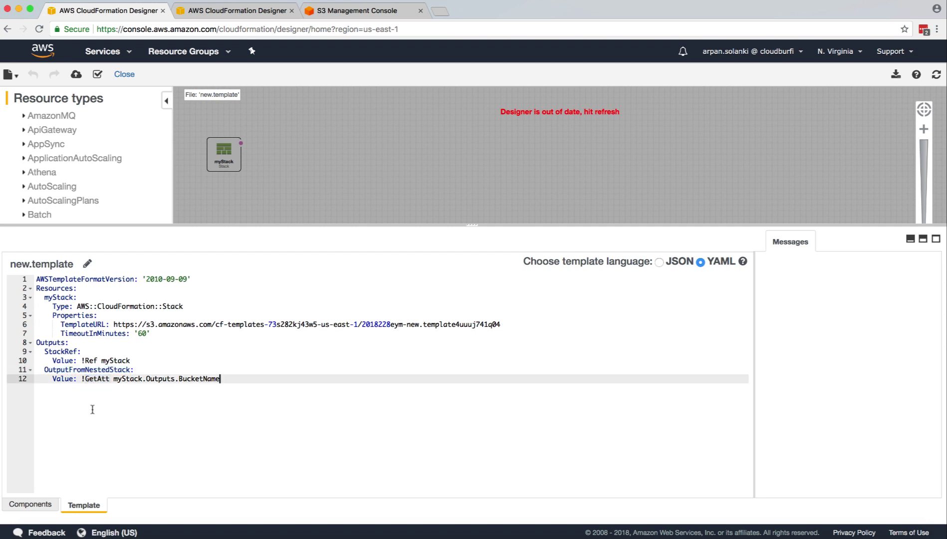
pyautogui.doubleClick(94, 377)
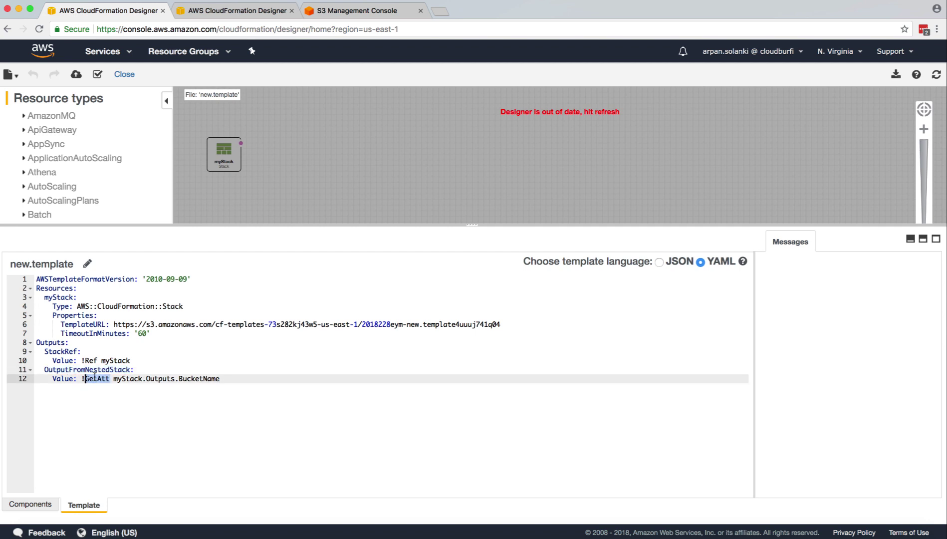
pyautogui.doubleClick(128, 379)
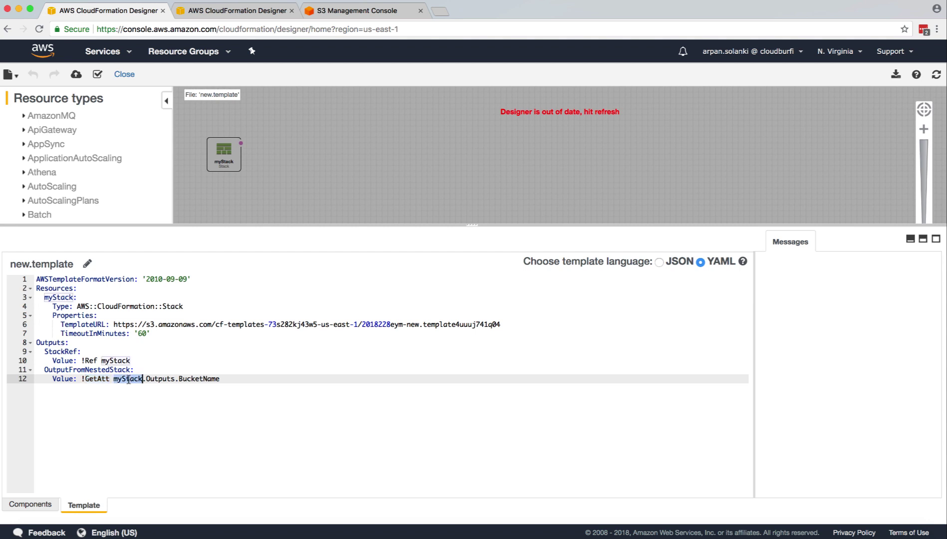
pyautogui.doubleClick(159, 379)
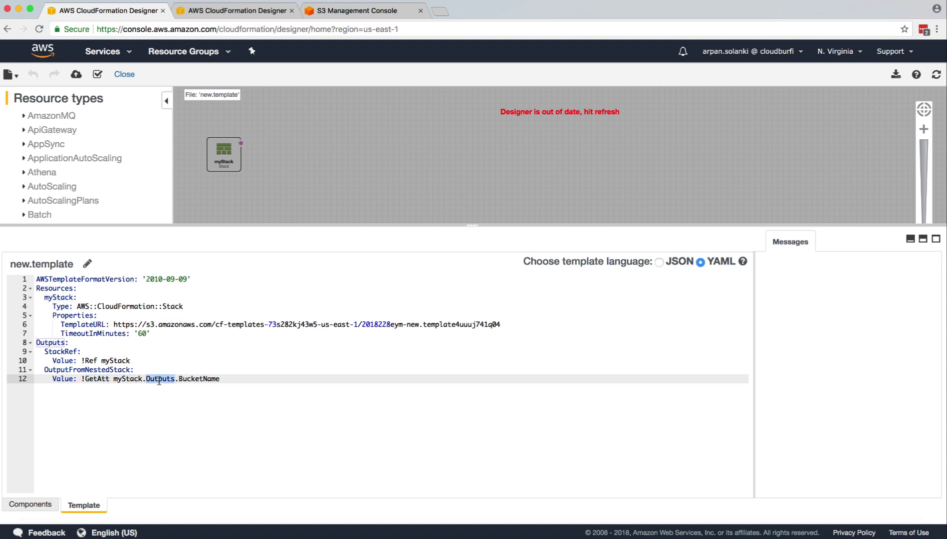
pyautogui.doubleClick(192, 380)
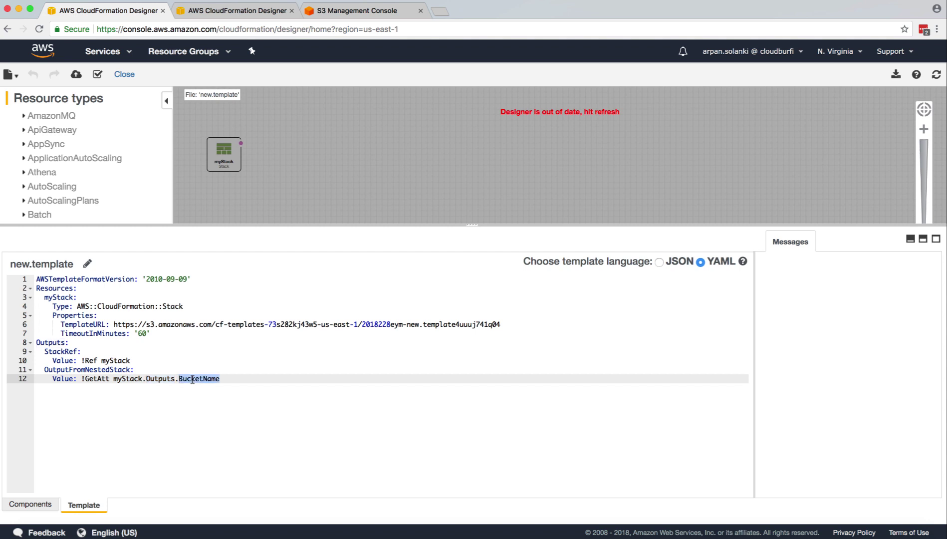
# - Trace myStack.Outputs from the GetAtt expression to the myStack resource and the Outputs section of the S3 bucket template
pyautogui.doubleClick(127, 375)
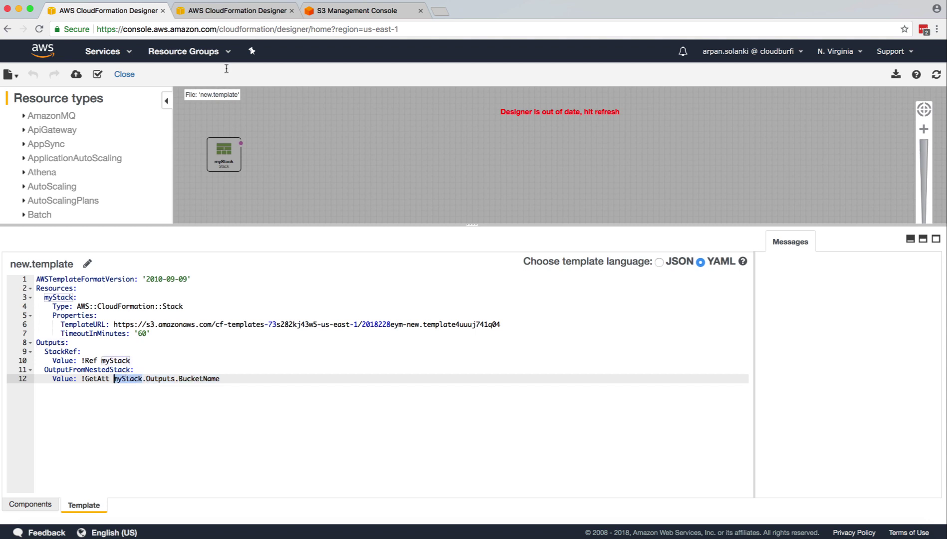
pyautogui.doubleClick(53, 297)
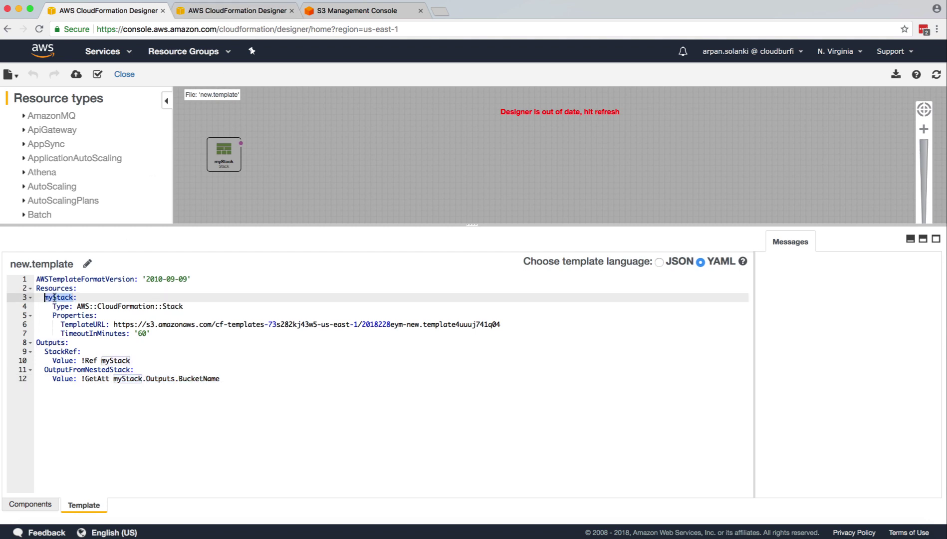
pyautogui.doubleClick(158, 379)
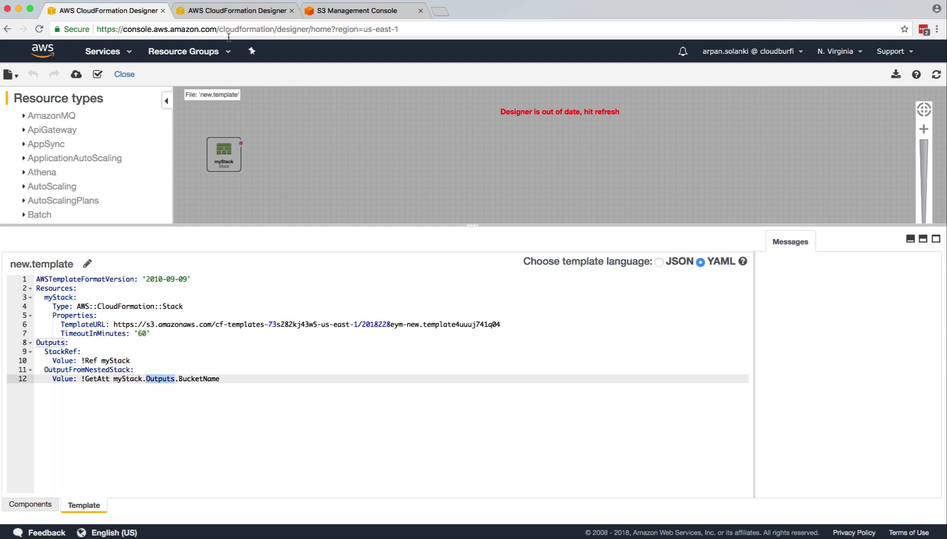
pyautogui.click(228, 10)
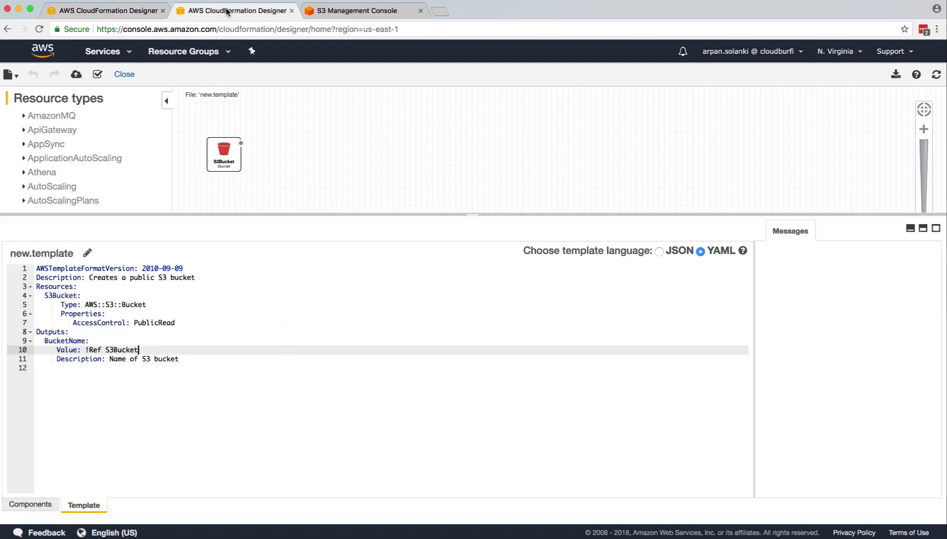
pyautogui.doubleClick(53, 332)
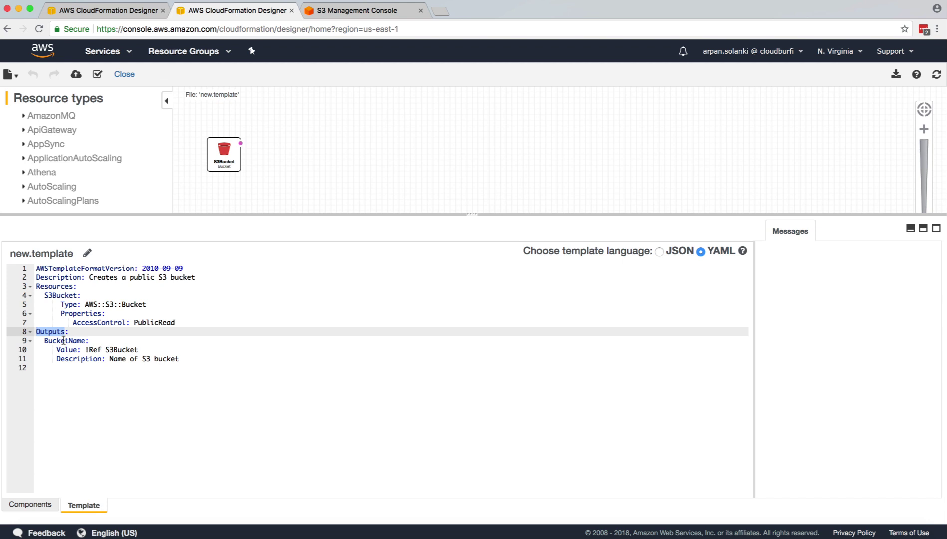
pyautogui.click(102, 11)
# - Compare BucketName in the GetAtt expression with the bucket template's BucketName output and its value, and return to the parent template
pyautogui.click(204, 377)
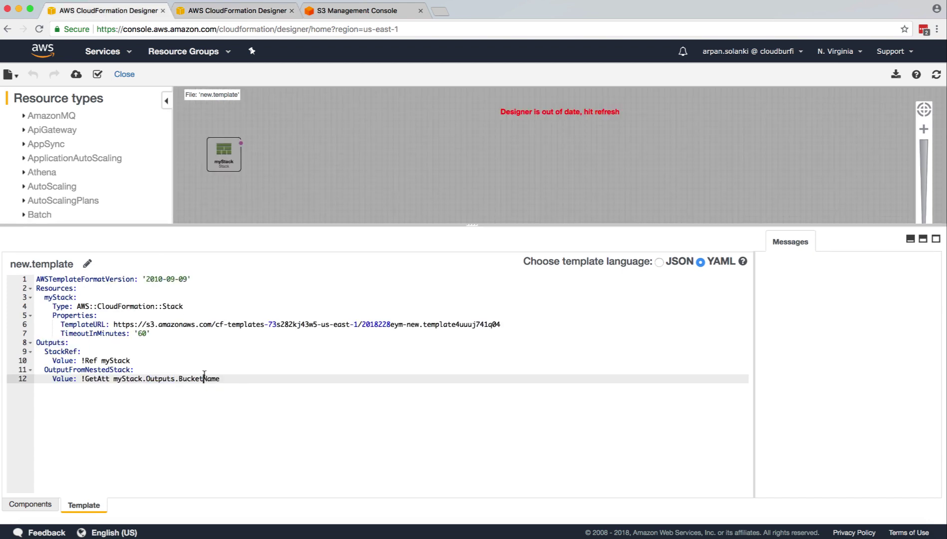
pyautogui.doubleClick(204, 377)
pyautogui.click(222, 10)
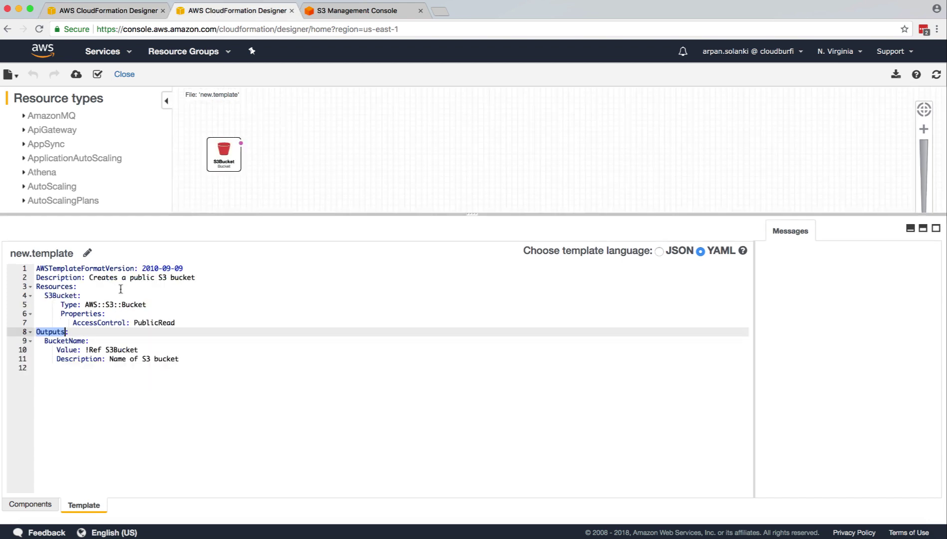
pyautogui.doubleClick(74, 340)
pyautogui.click(136, 349)
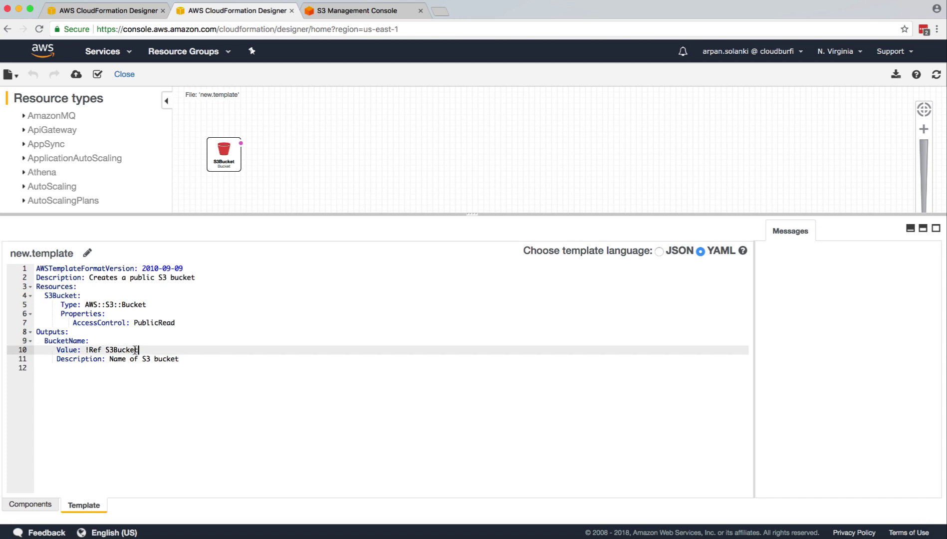
pyautogui.moveTo(137, 350); pyautogui.dragTo(57, 349)
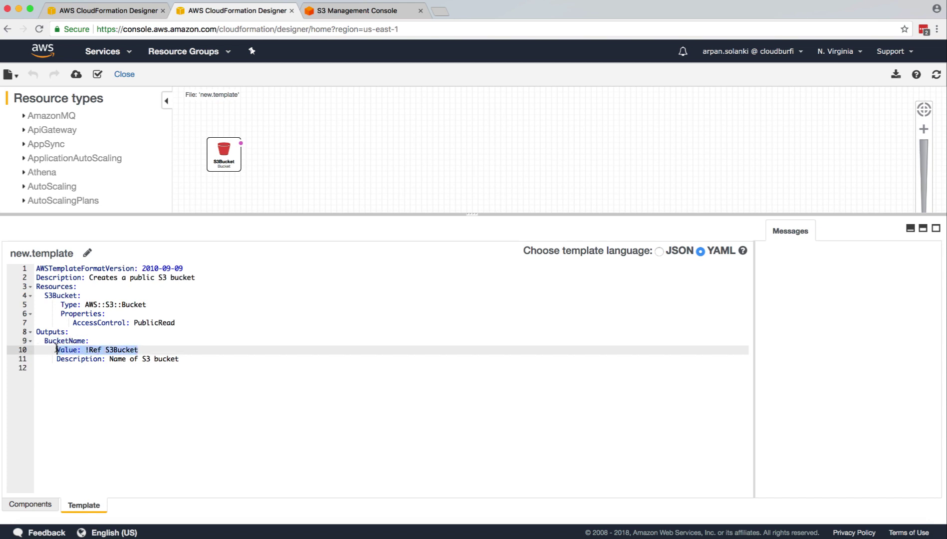
pyautogui.click(57, 349)
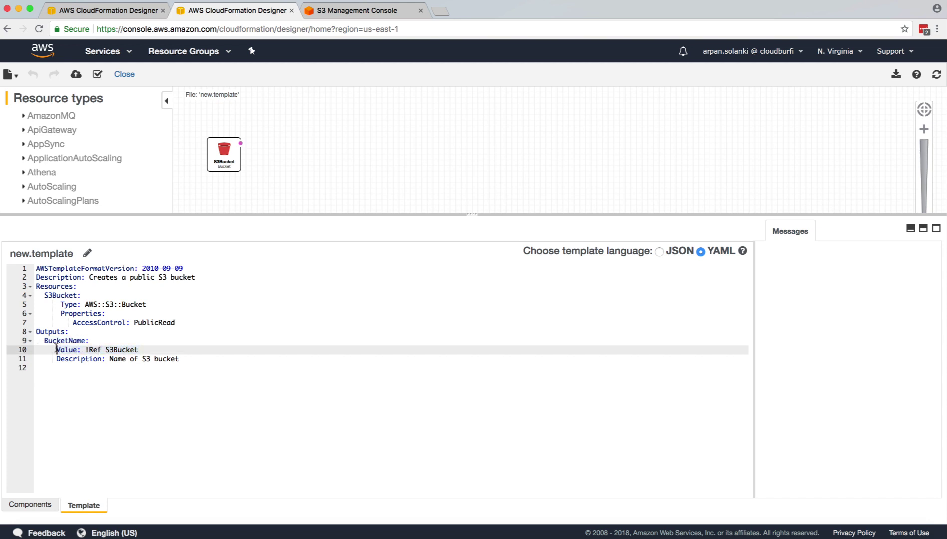
pyautogui.click(114, 12)
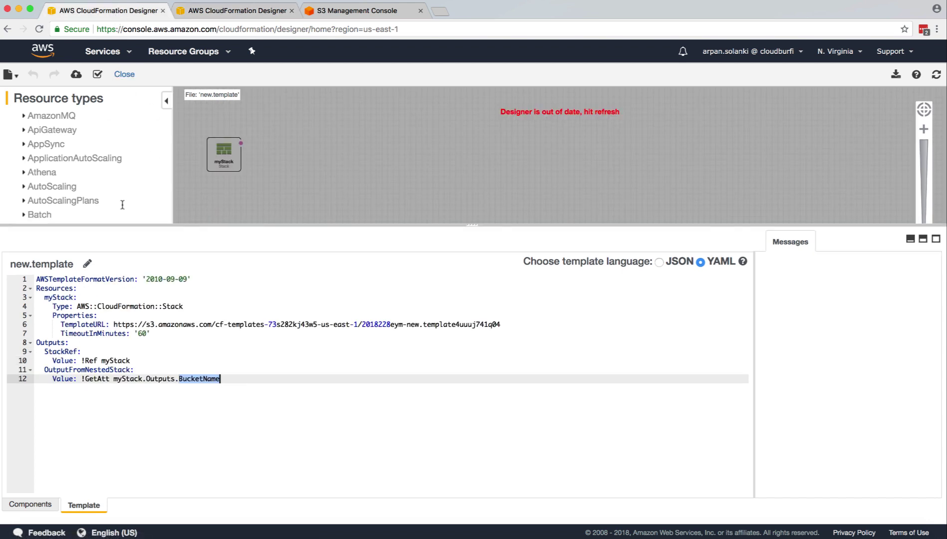
# - Review the whole myStack resource block in the parent template and its TemplateURL value
pyautogui.click(220, 352)
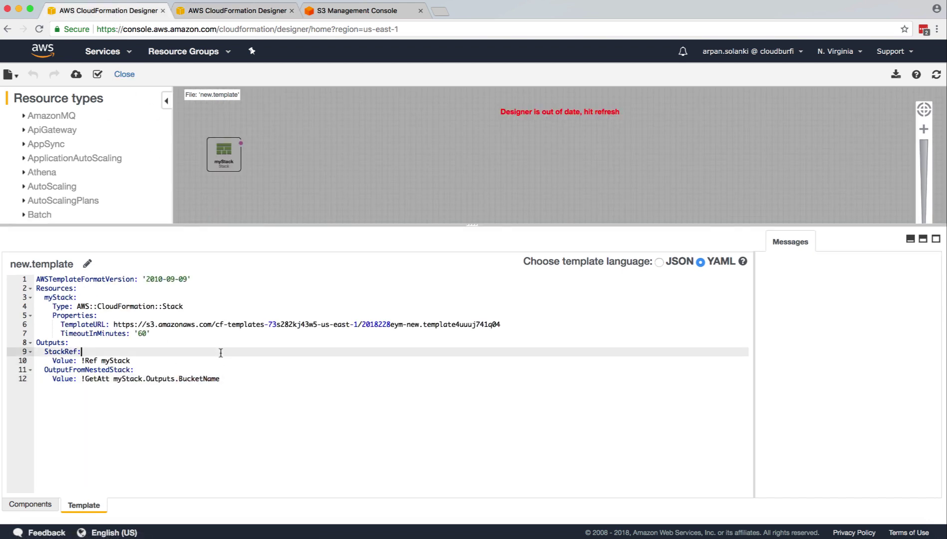
pyautogui.click(45, 297)
pyautogui.moveTo(45, 297); pyautogui.dragTo(151, 333)
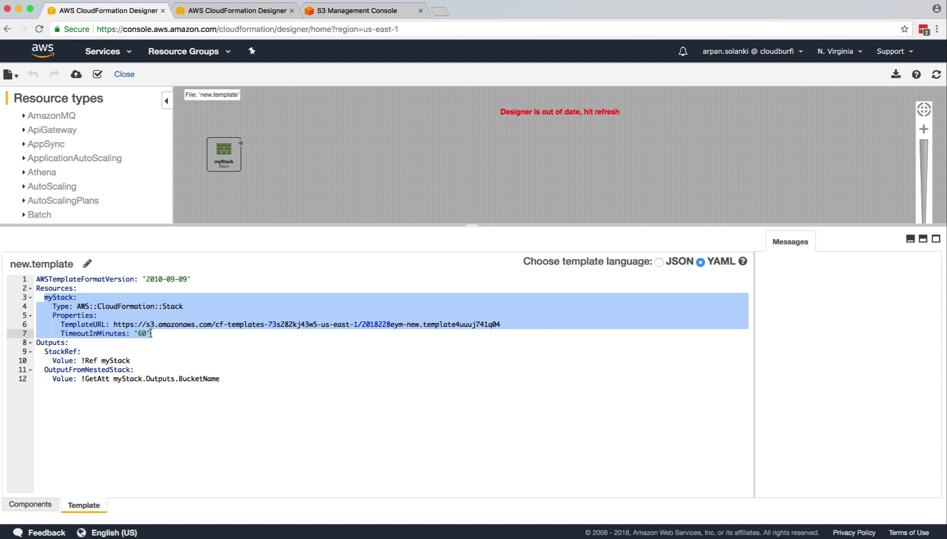
pyautogui.click(150, 333)
pyautogui.moveTo(504, 324); pyautogui.dragTo(115, 322)
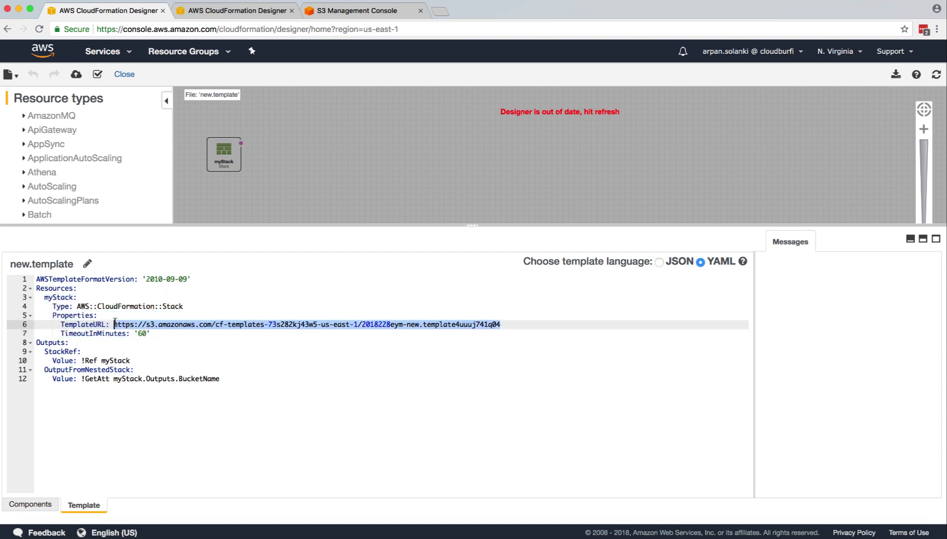
pyautogui.click(124, 352)
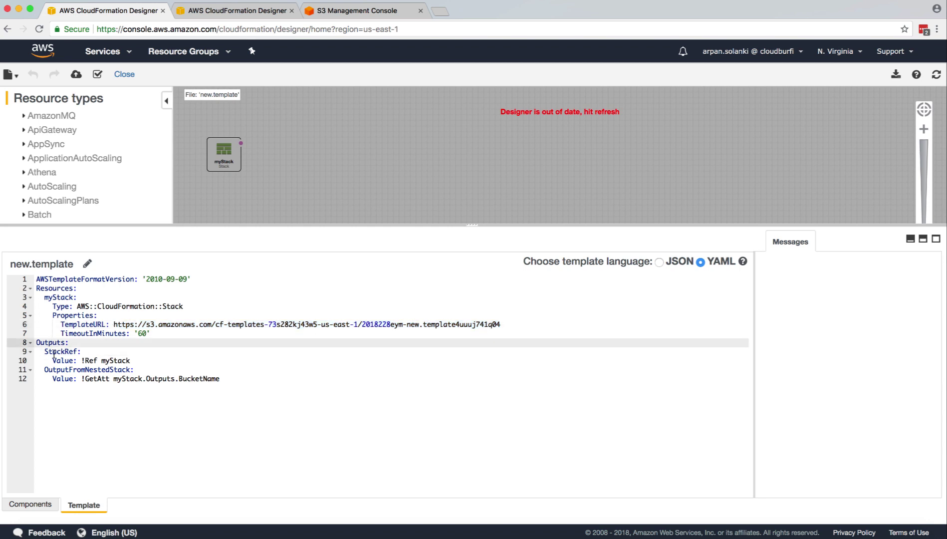
# - Review the GetAtt function and its myStack.Outputs.BucketName argument in the OutputFromNestedStack output
pyautogui.doubleClick(93, 377)
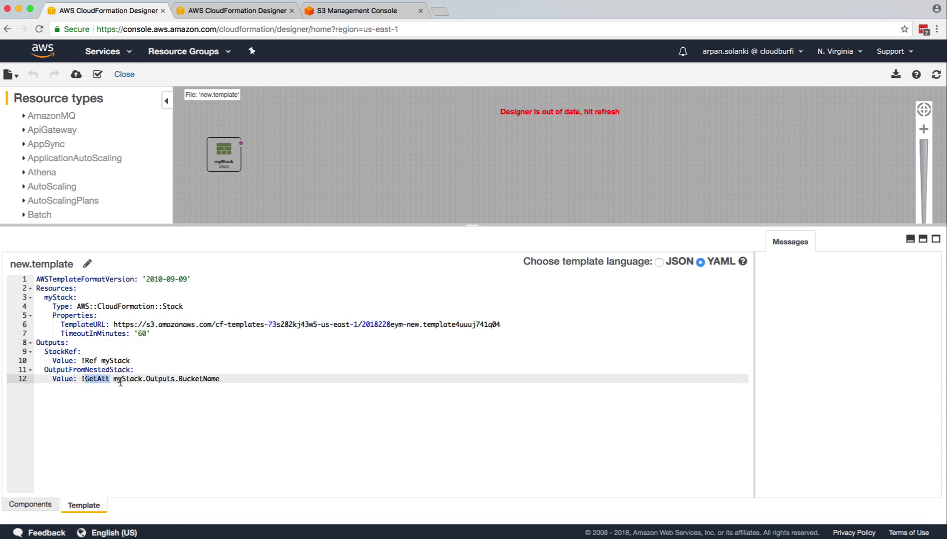
pyautogui.doubleClick(120, 379)
pyautogui.moveTo(215, 382); pyautogui.dragTo(115, 378)
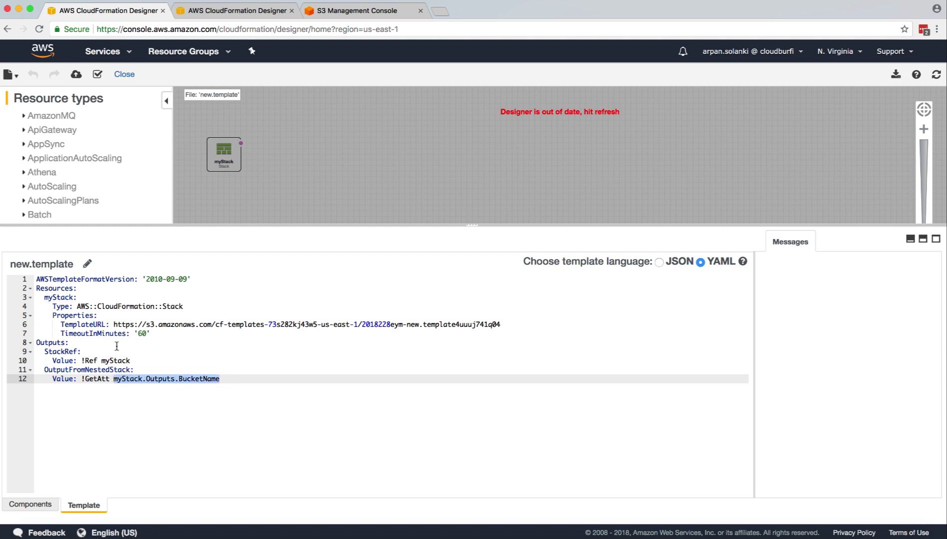
# - Go over the myStack definition once more, from its resource name to TimeoutInMinutes, including the TemplateURL link
pyautogui.click(101, 327)
pyautogui.moveTo(45, 297); pyautogui.dragTo(163, 334)
pyautogui.click(162, 334)
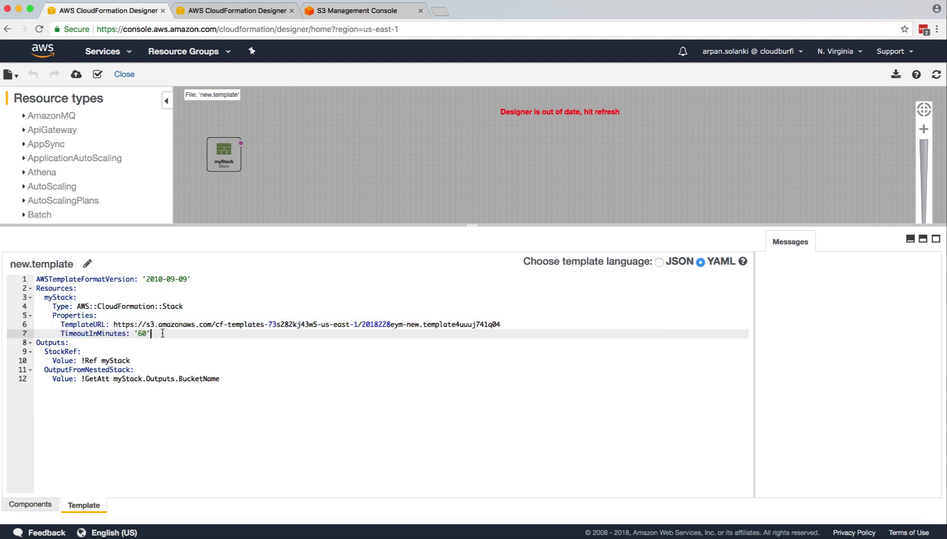
pyautogui.moveTo(499, 325); pyautogui.dragTo(107, 325)
pyautogui.click(106, 324)
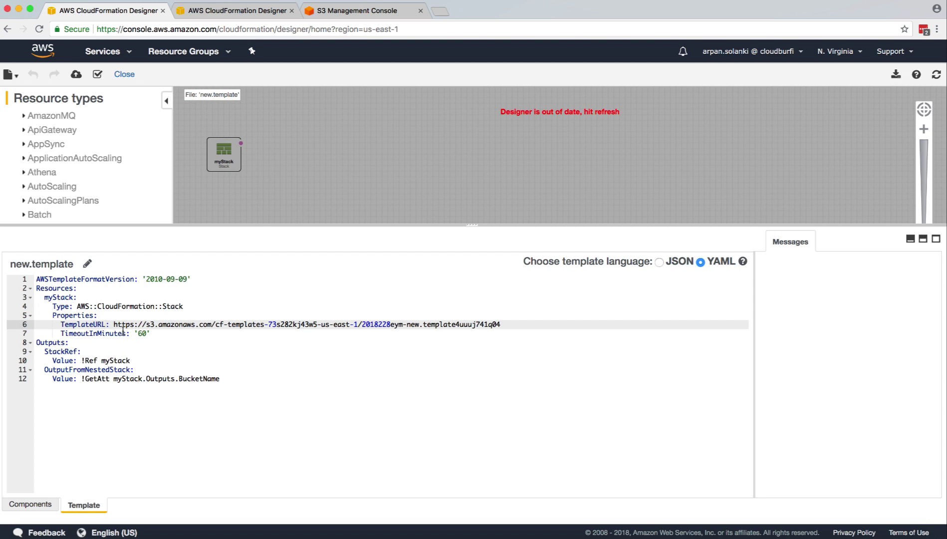
pyautogui.click(182, 317)
pyautogui.click(190, 298)
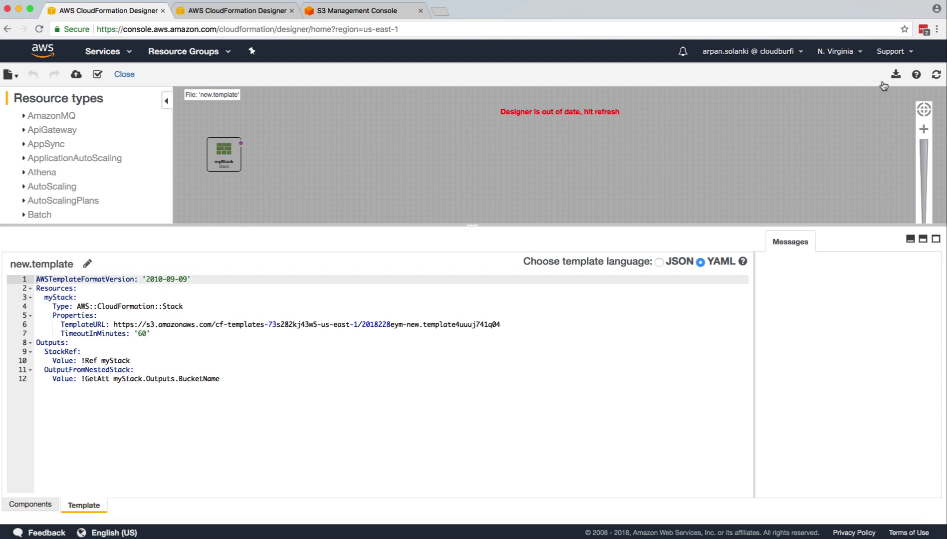
# - Refresh the parent template's design diagram and inspect the myStack resource in the diagram and the code
pyautogui.click(936, 74)
pyautogui.click(216, 153)
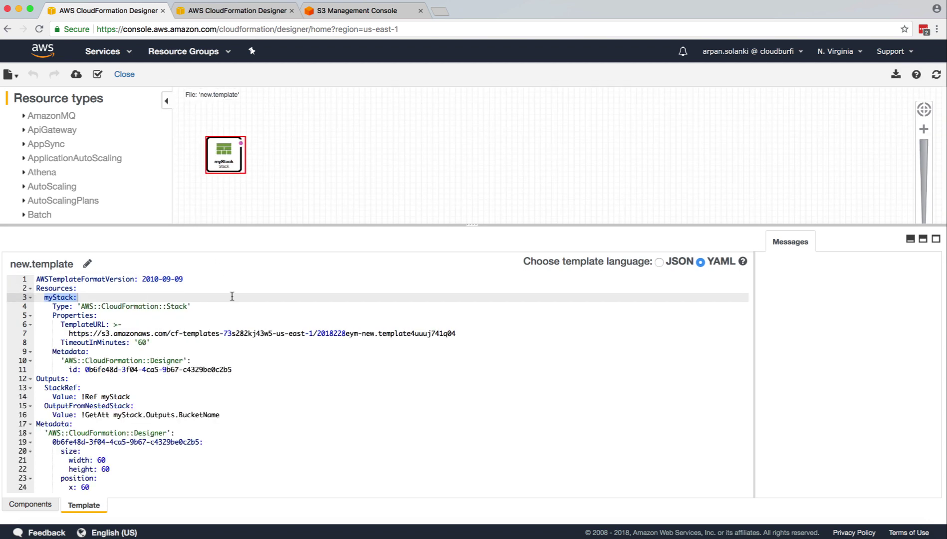
pyautogui.click(238, 314)
pyautogui.scroll(-2, 238, 314)
pyautogui.scroll(2, 237, 314)
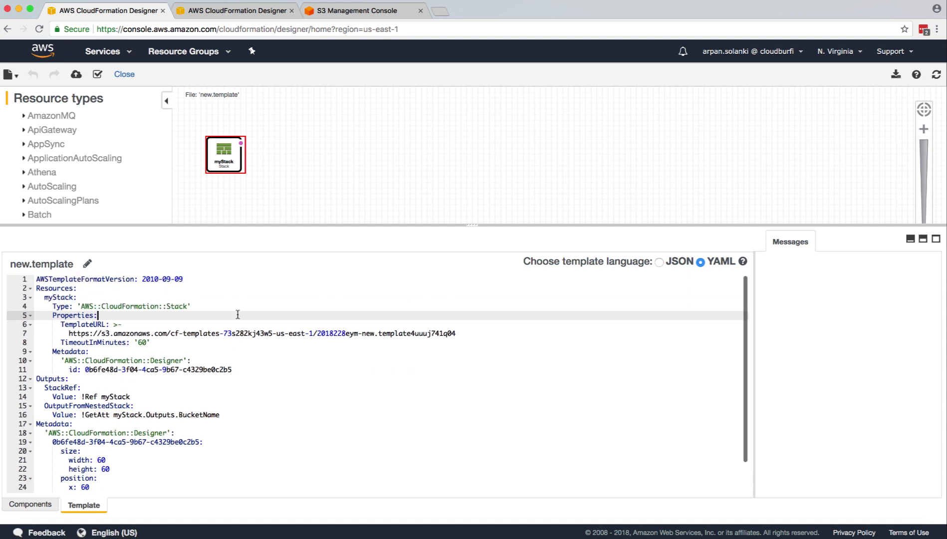
pyautogui.click(123, 303)
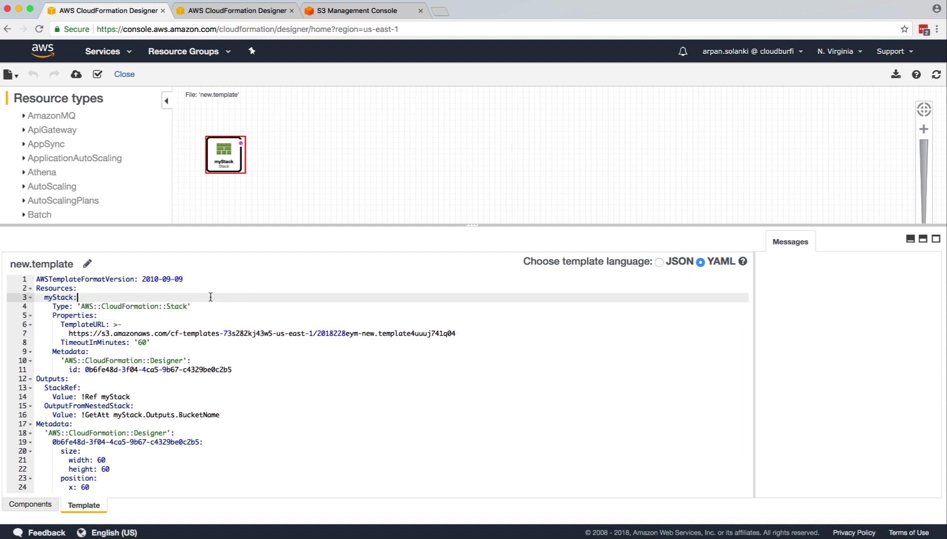
# - Review the full S3 bucket template and its S3Bucket resource in the diagram
pyautogui.click(241, 12)
pyautogui.click(192, 316)
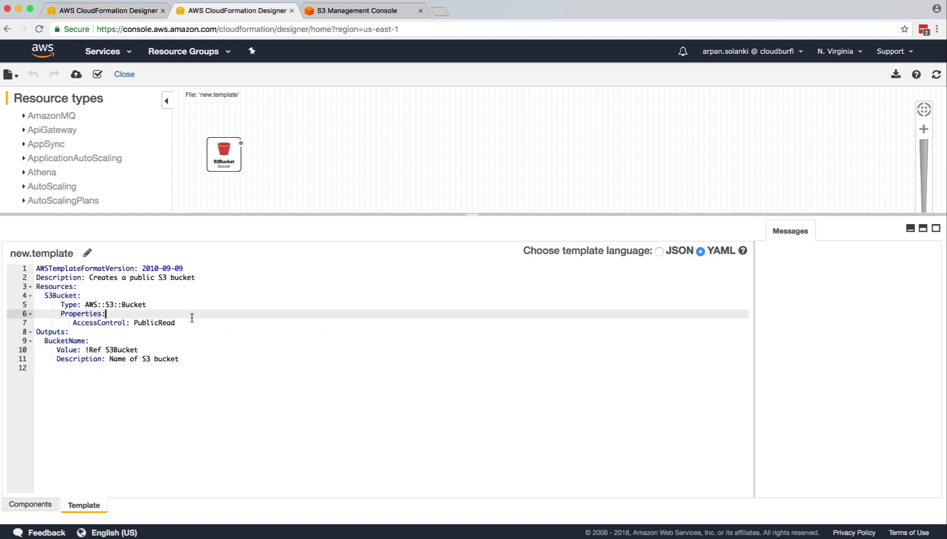
pyautogui.moveTo(188, 368); pyautogui.dragTo(0, 233)
pyautogui.click(196, 365)
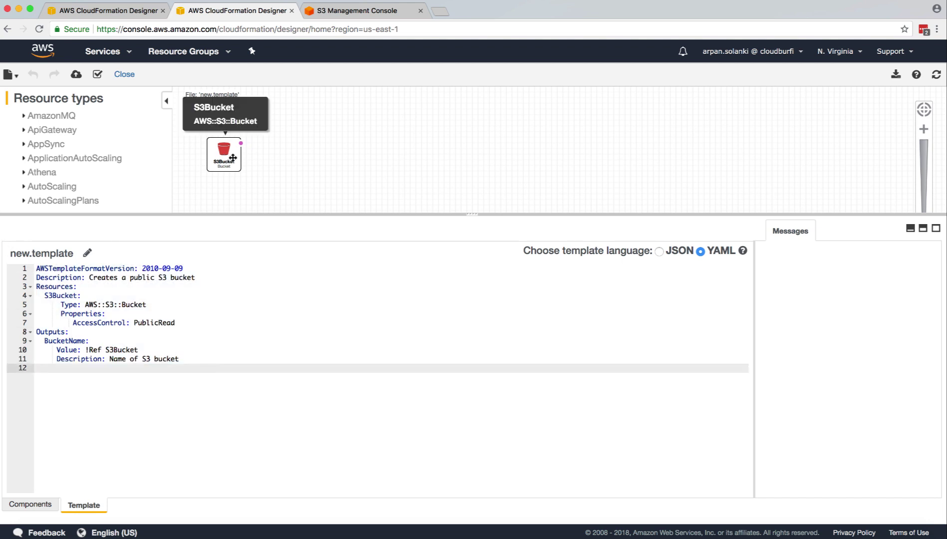
pyautogui.click(234, 331)
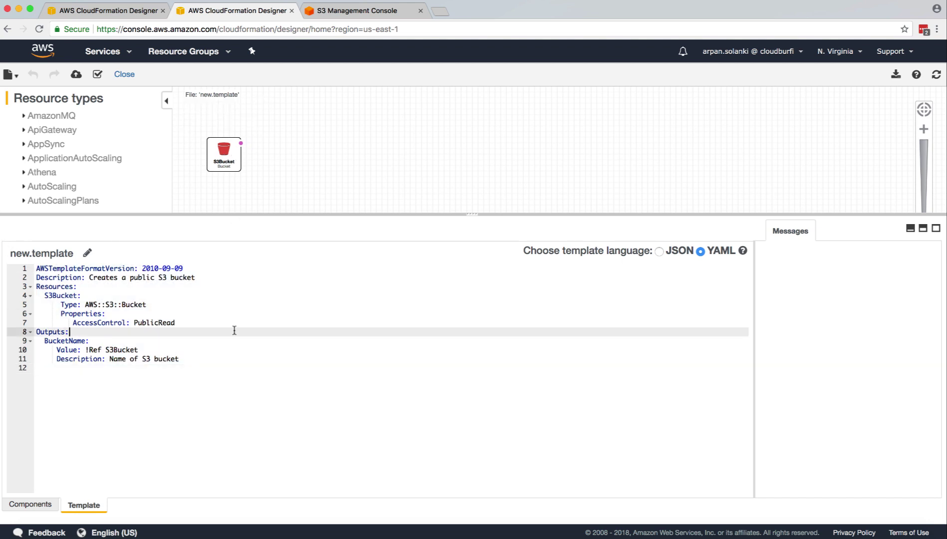
# - Validate the parent template and start creating a stack from it
pyautogui.click(69, 13)
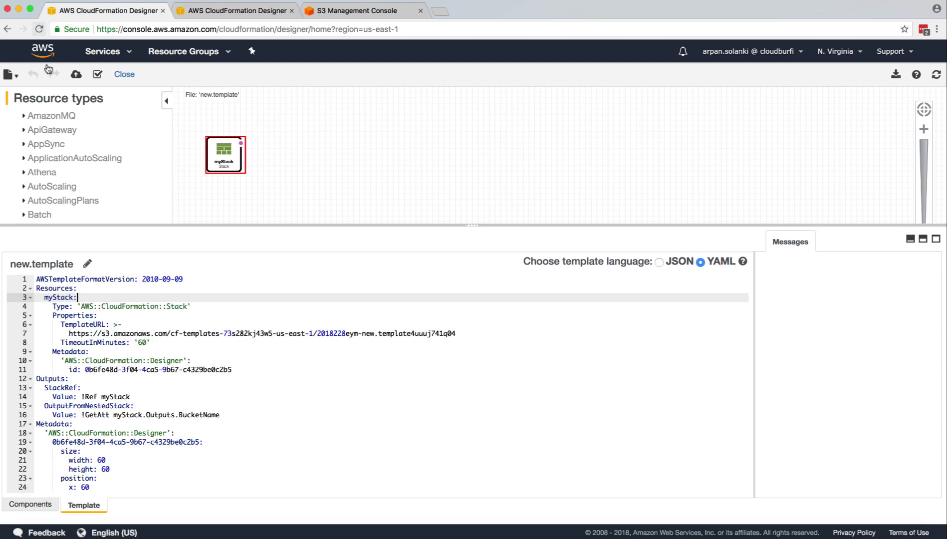
pyautogui.click(96, 75)
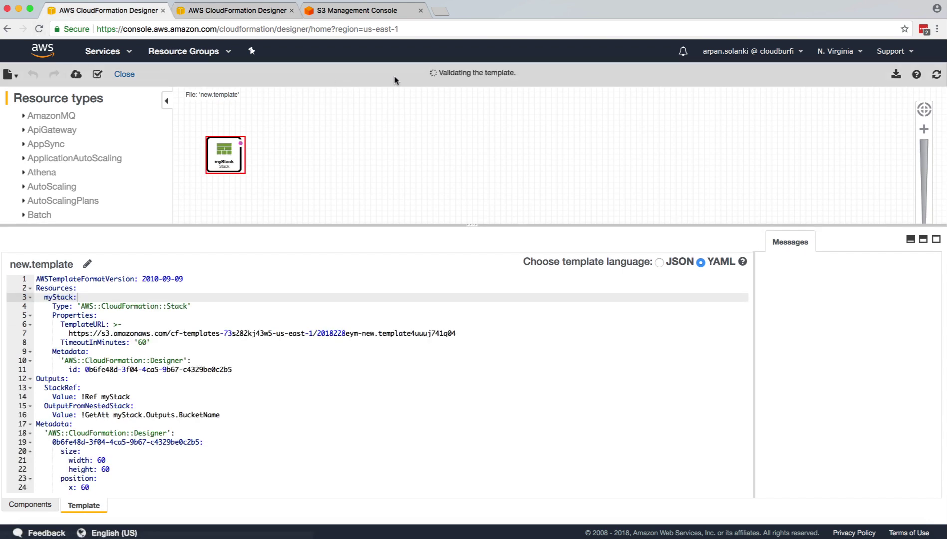
pyautogui.click(76, 75)
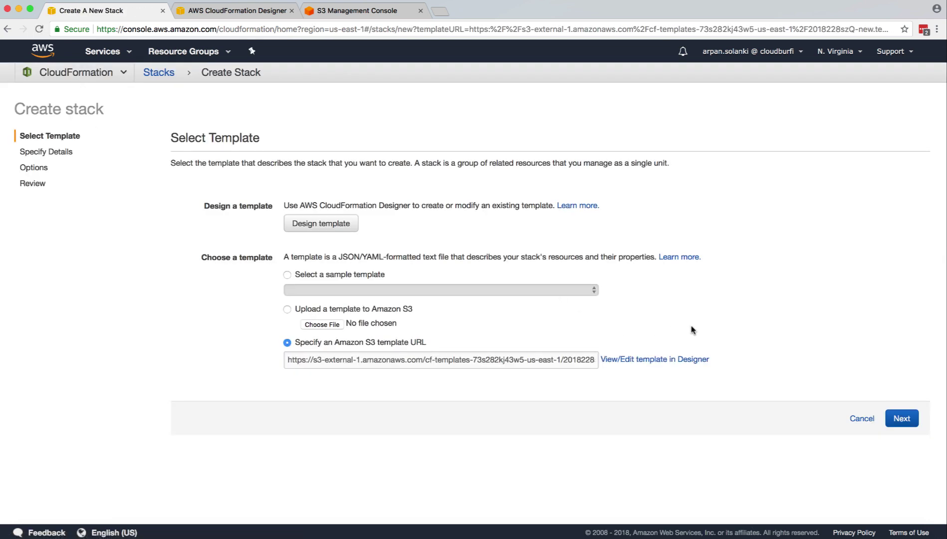
# - Keep the Amazon S3 template URL as the stack's source and name the stack s3-nested-stack
pyautogui.tripleClick(474, 365)
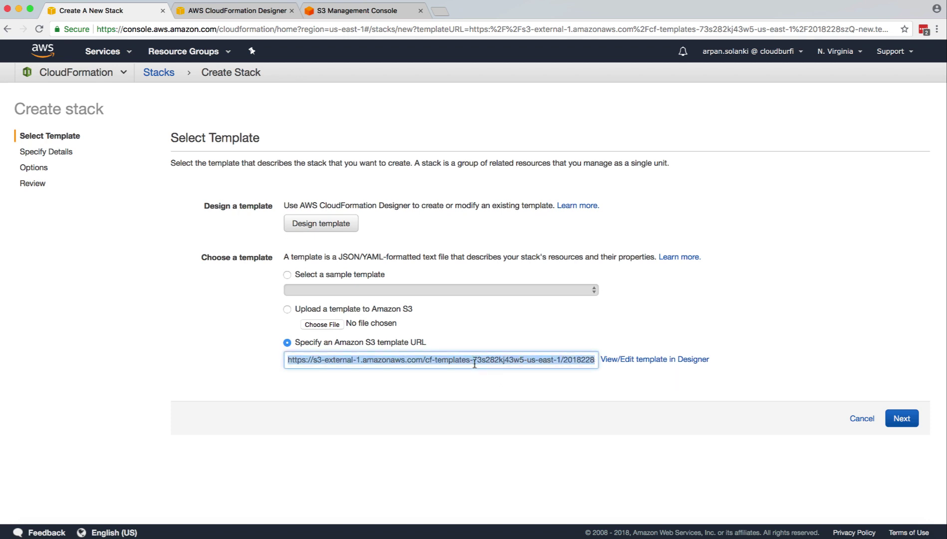
pyautogui.tripleClick(341, 365)
pyautogui.click(746, 418)
pyautogui.click(892, 417)
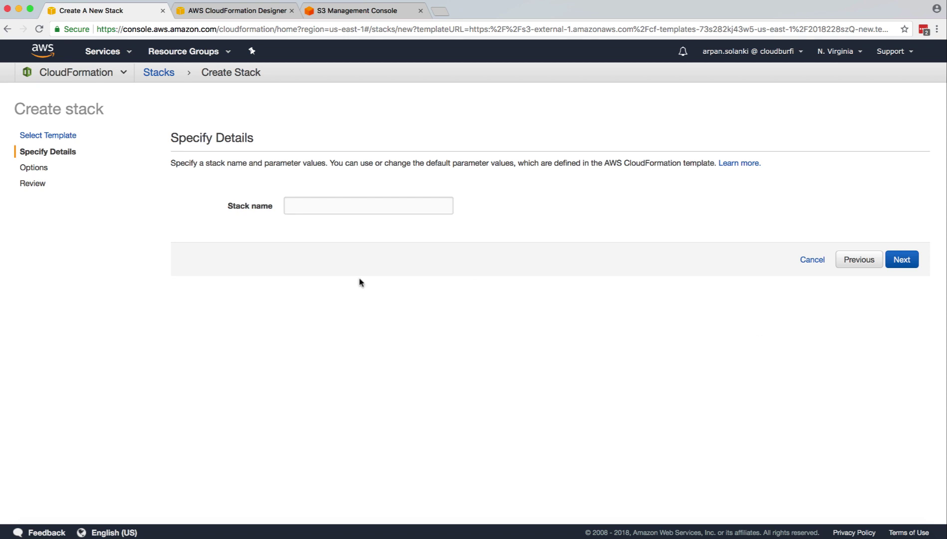
pyautogui.click(346, 206)
pyautogui.write('s3-nested-stack')
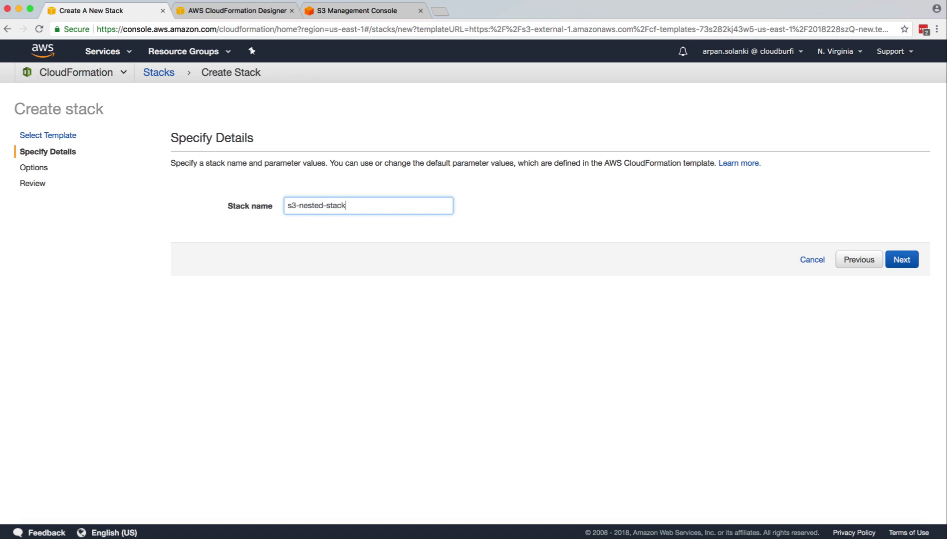
pyautogui.click(914, 260)
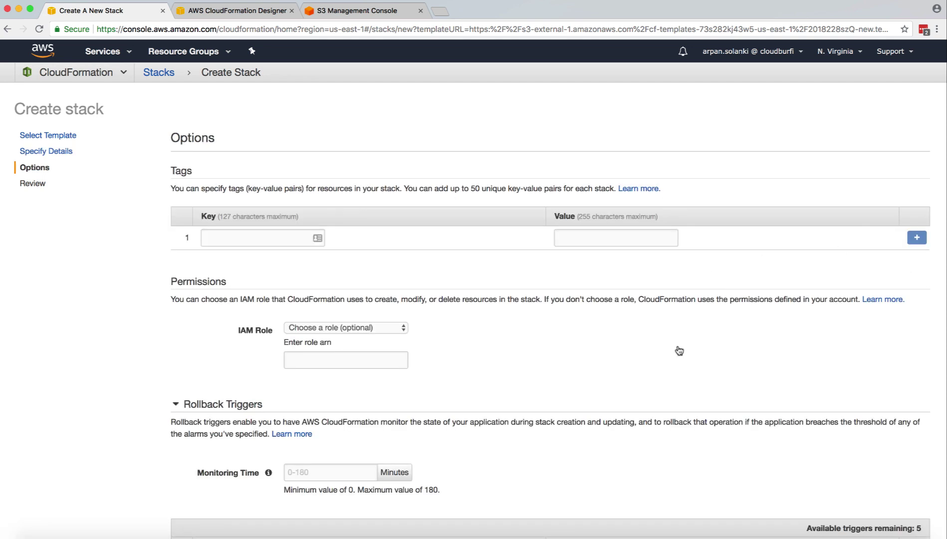
# - Keep the default stack options, acknowledge that IAM resources with custom names might be created, and create the stack
pyautogui.scroll(-5, 678, 349)
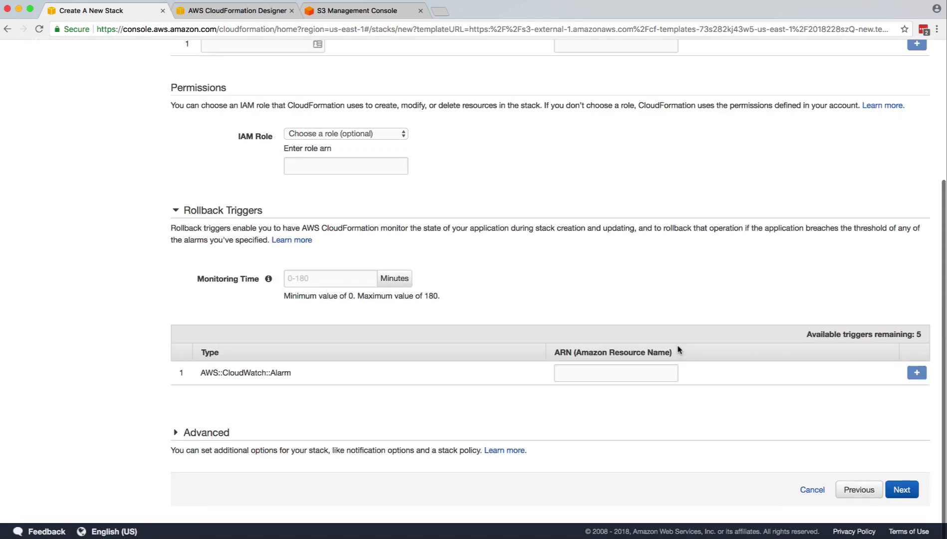
pyautogui.click(901, 491)
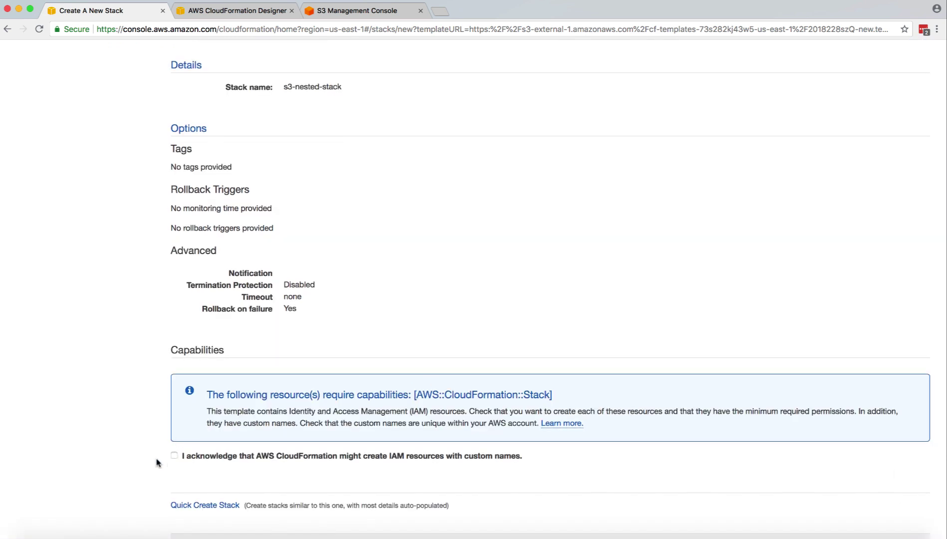
pyautogui.click(174, 455)
pyautogui.scroll(-3, 127, 370)
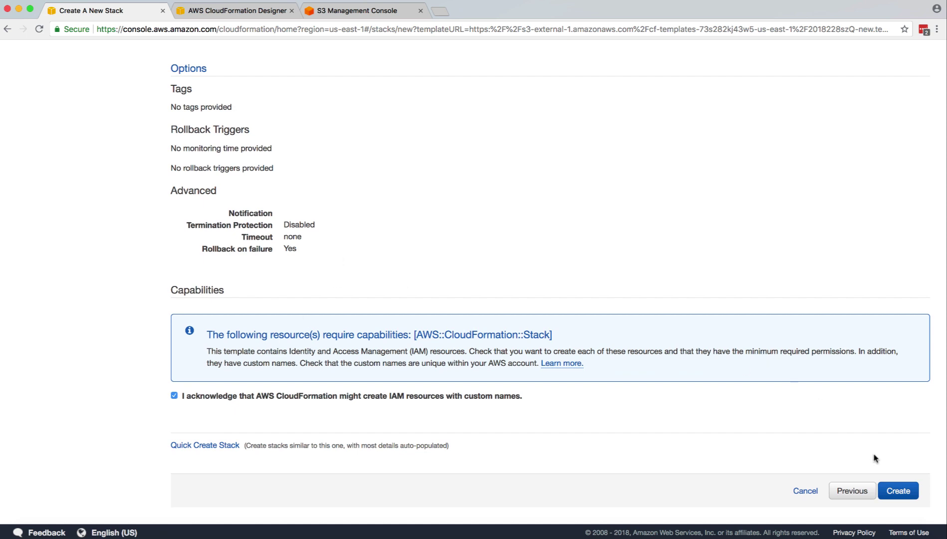
pyautogui.click(899, 492)
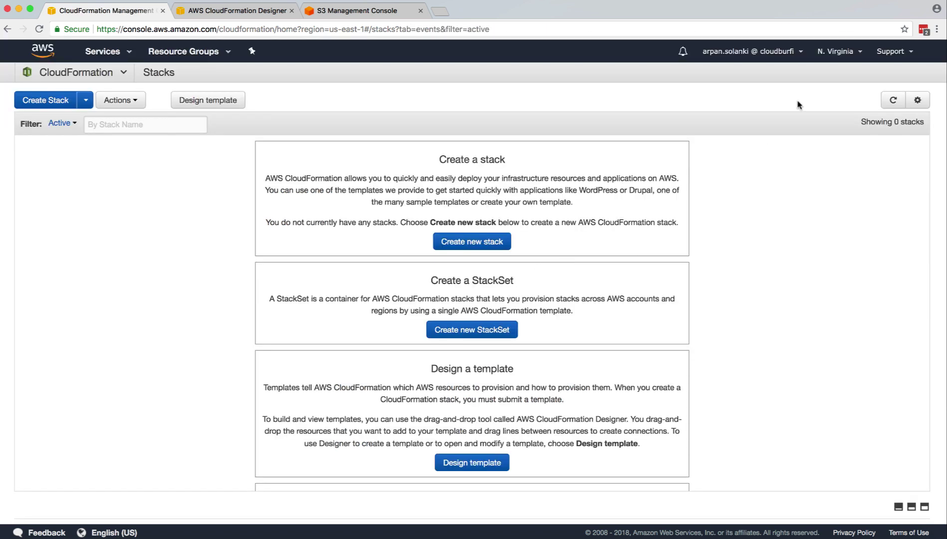
# - Refresh the stack list repeatedly to monitor the creation status of s3-nested-stack and its nested stack
pyautogui.click(893, 100)
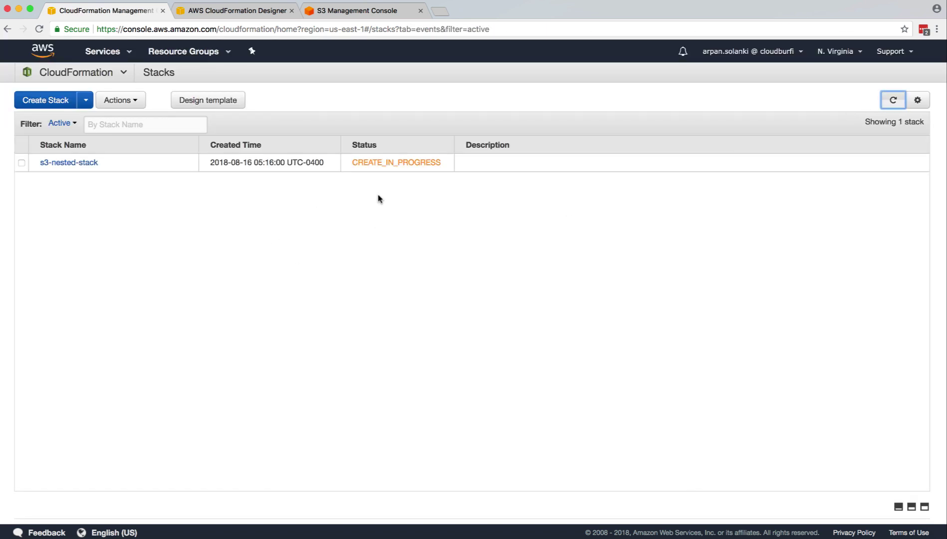
pyautogui.click(890, 103)
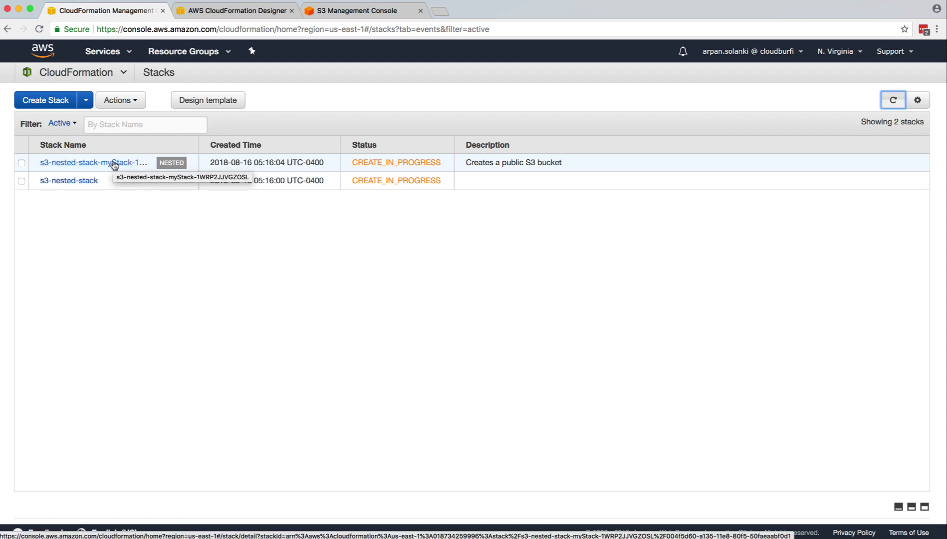
pyautogui.click(21, 181)
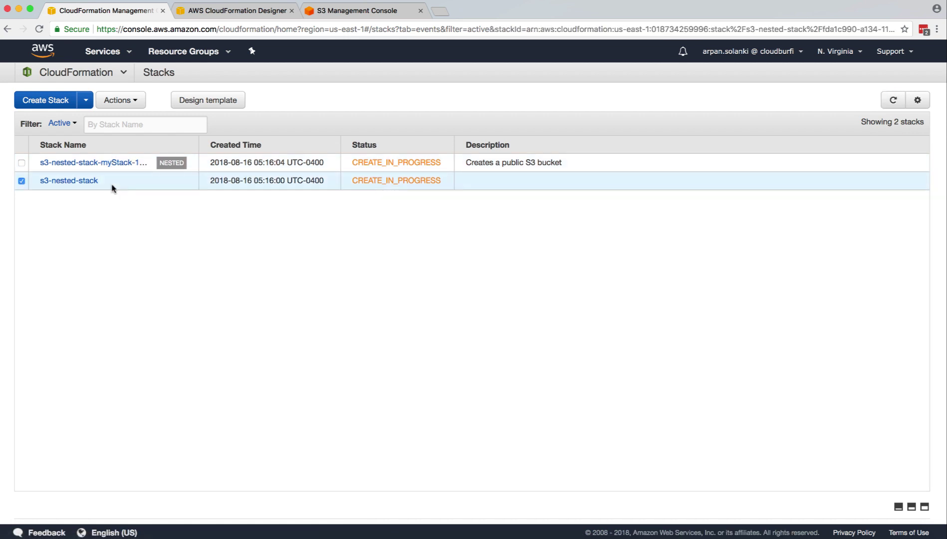
pyautogui.click(22, 180)
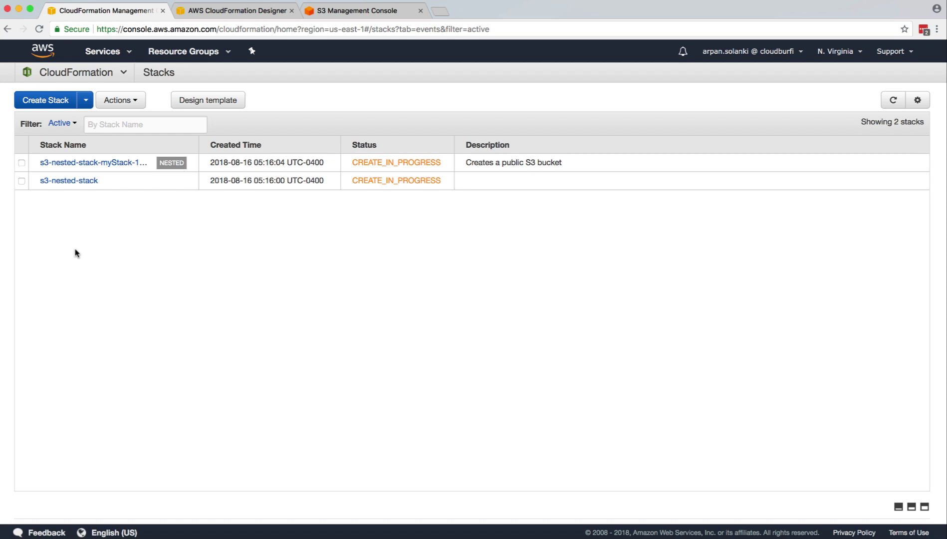
pyautogui.click(894, 100)
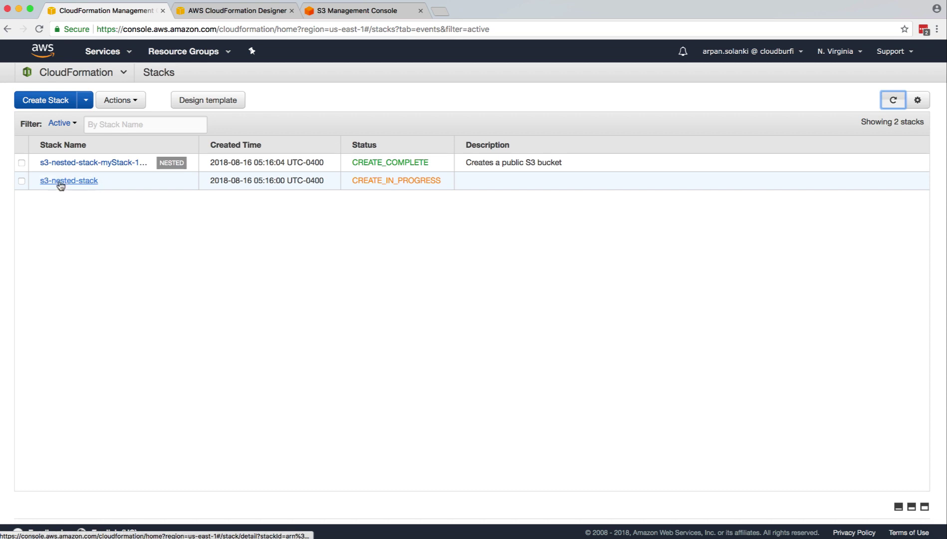
pyautogui.click(893, 100)
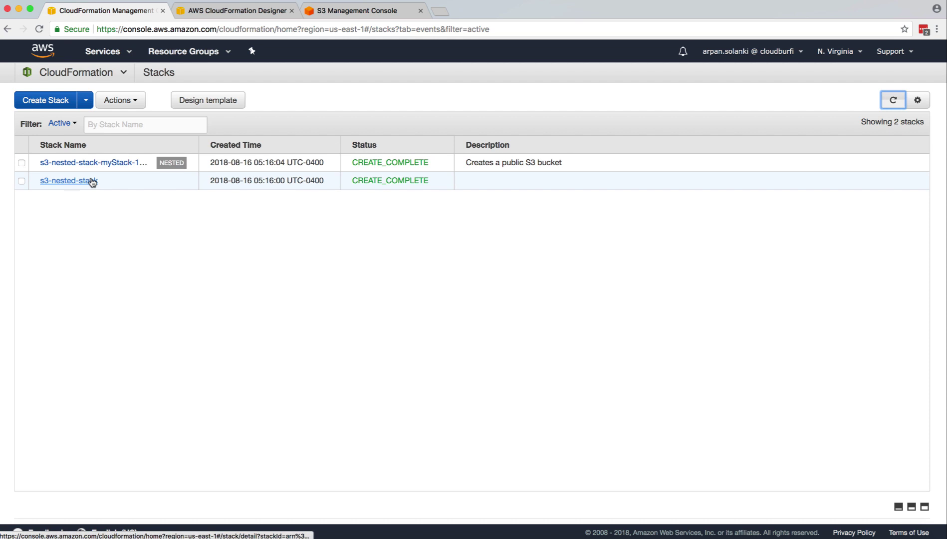
# - Switch to the S3 console and refresh the list of all buckets to check for the nested stack's bucket
pyautogui.click(337, 11)
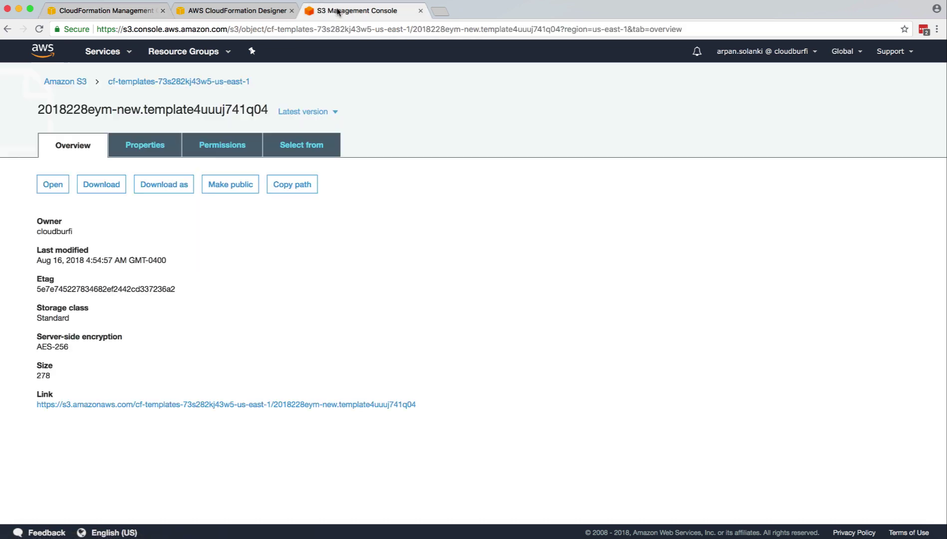
pyautogui.click(65, 82)
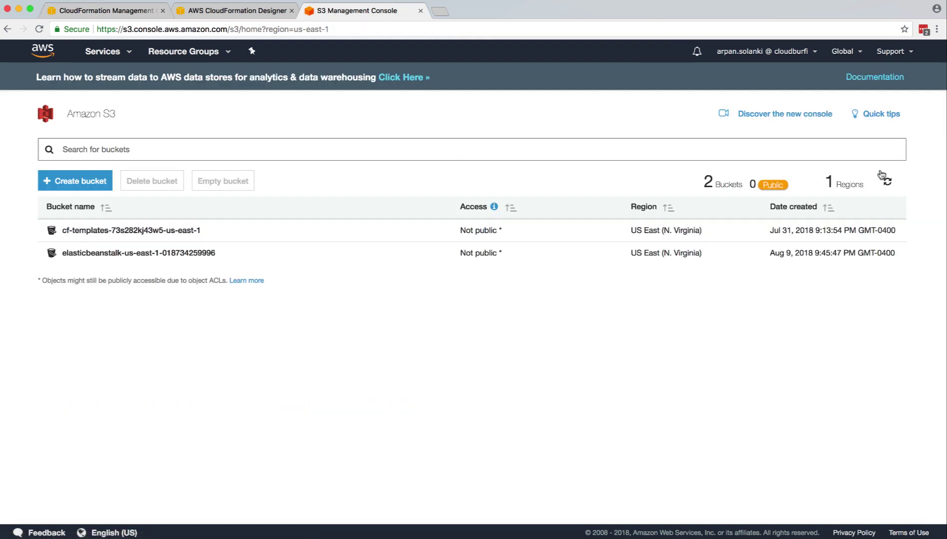
pyautogui.click(887, 181)
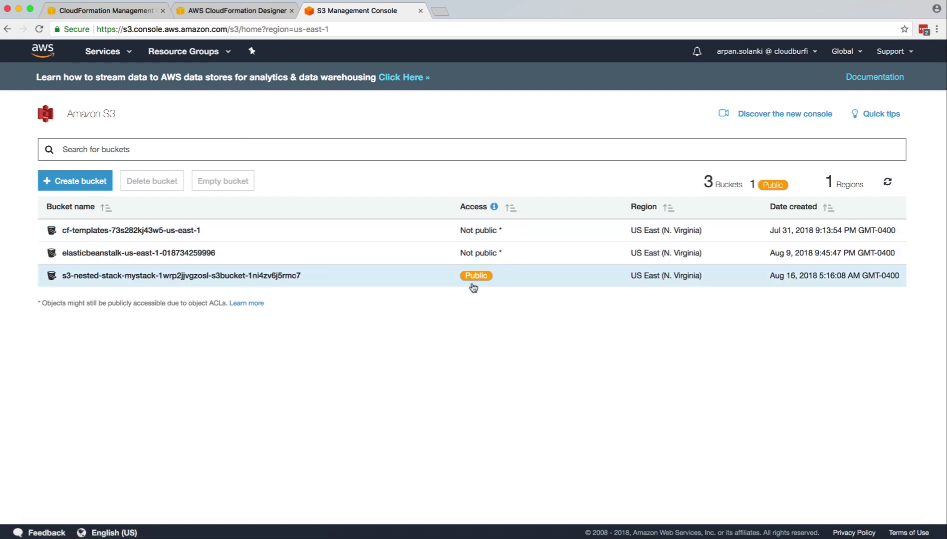
# - Switch to CloudFormation Designer and review the S3 bucket template, including its PublicRead access control
pyautogui.click(223, 16)
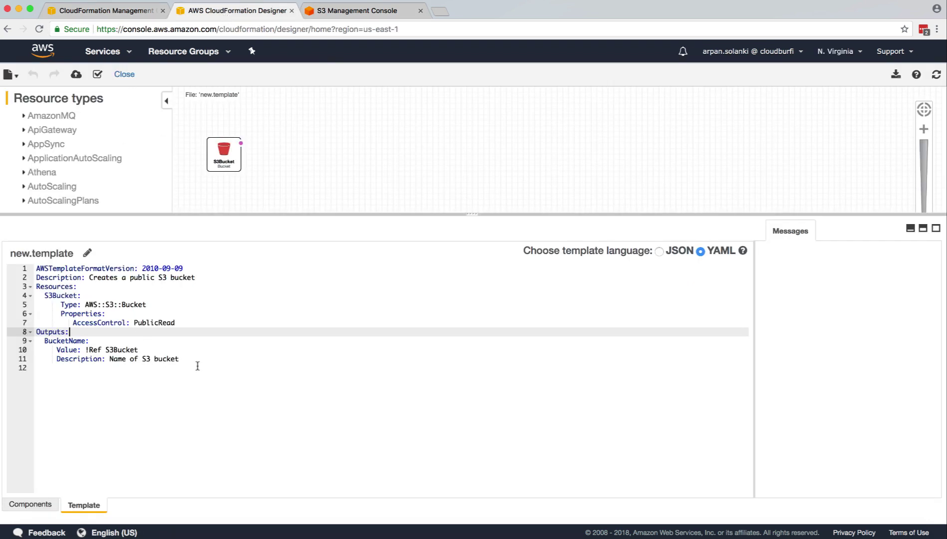
pyautogui.moveTo(197, 364); pyautogui.dragTo(7, 251)
pyautogui.click(135, 323)
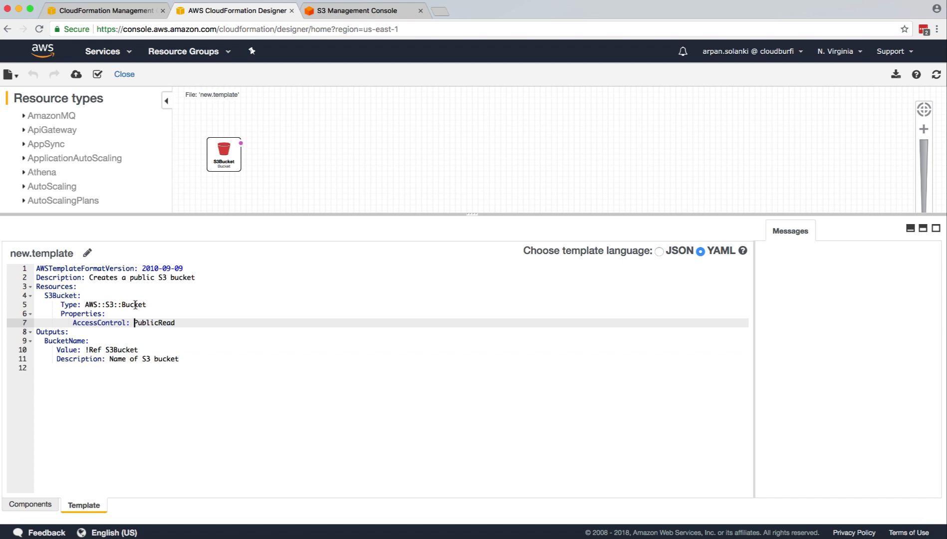
pyautogui.click(103, 11)
pyautogui.click(202, 11)
# - Open the details of s3-nested-stack in the CloudFormation console and examine the OutputFromNestedStack key and value in its outputs
pyautogui.click(107, 11)
pyautogui.click(21, 180)
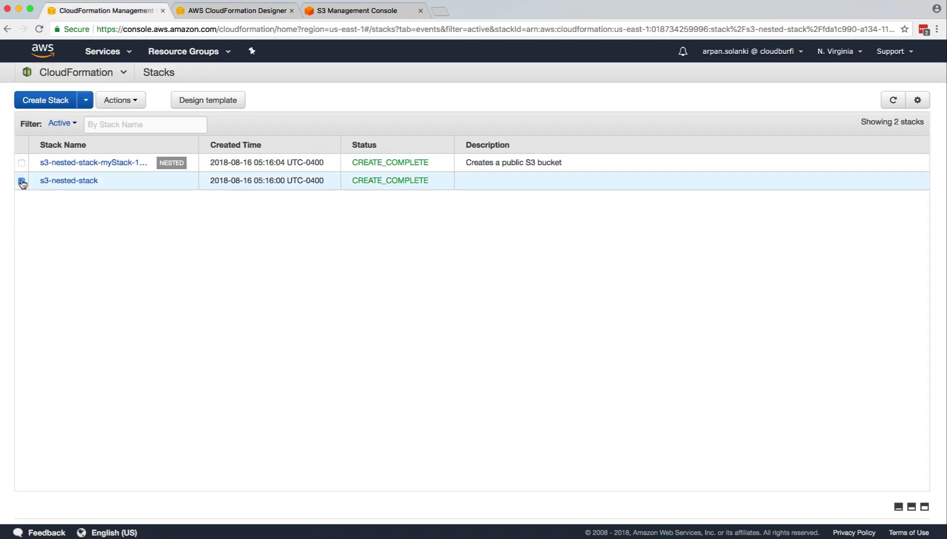
pyautogui.click(47, 180)
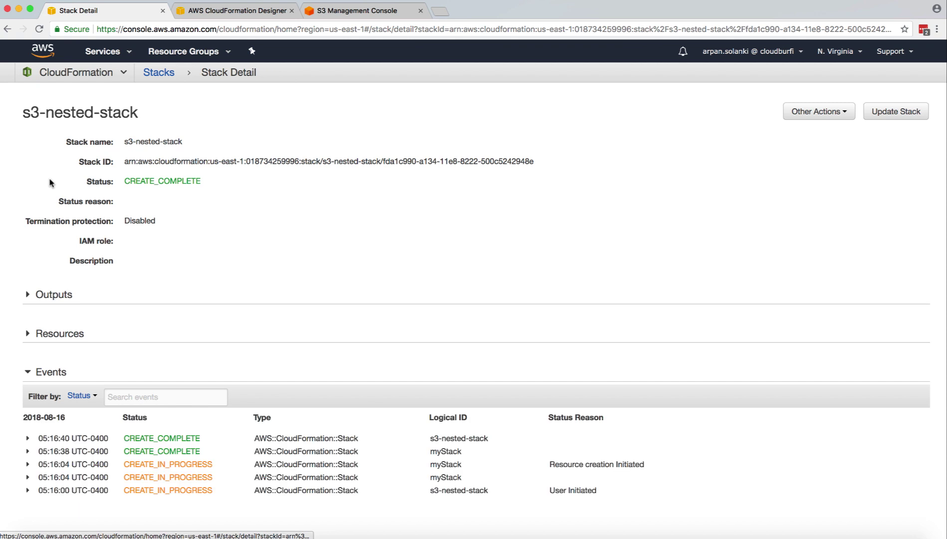
pyautogui.click(28, 294)
pyautogui.scroll(-1, 107, 371)
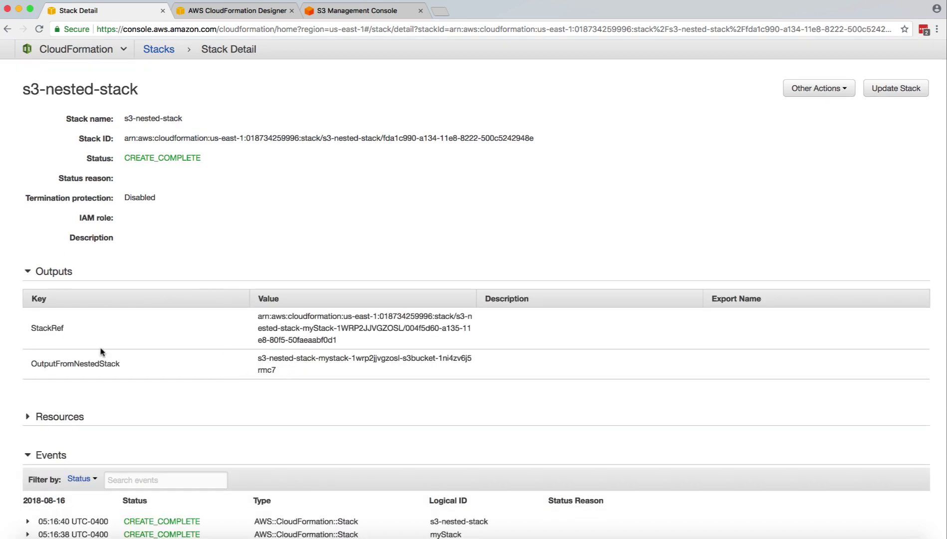
pyautogui.doubleClick(59, 364)
pyautogui.click(216, 370)
pyautogui.moveTo(277, 373); pyautogui.dragTo(255, 360)
pyautogui.click(255, 359)
# - Show the stack's template and compare its OutputFromNestedStack entry with the matching key and value in the stack outputs
pyautogui.scroll(-10, 254, 359)
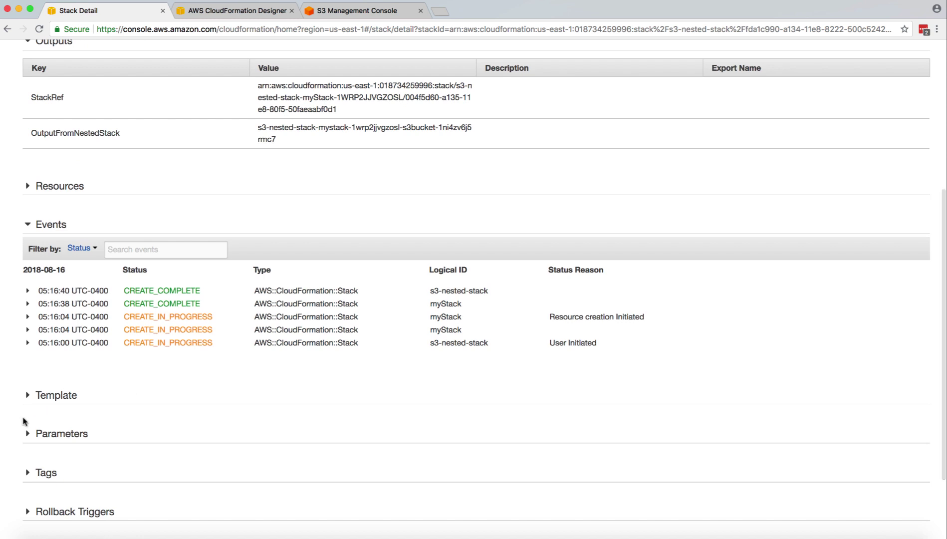
pyautogui.click(27, 395)
pyautogui.scroll(-5, 157, 413)
pyautogui.scroll(-3, 156, 413)
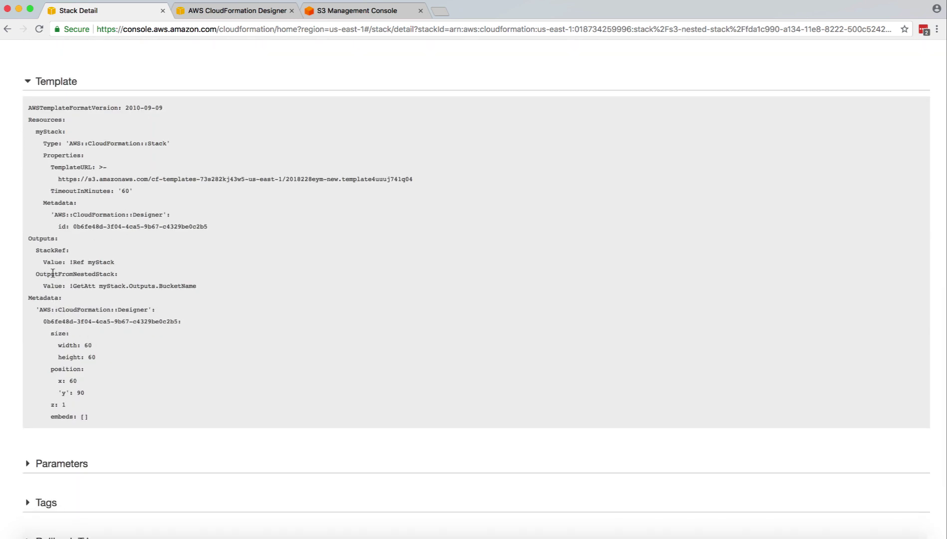
pyautogui.doubleClick(52, 274)
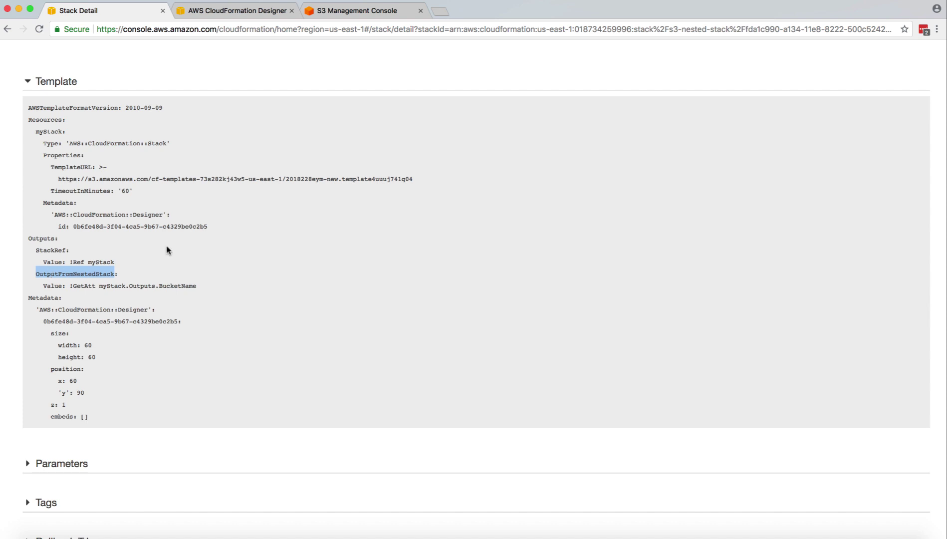
pyautogui.scroll(6, 168, 249)
pyautogui.scroll(1, 168, 251)
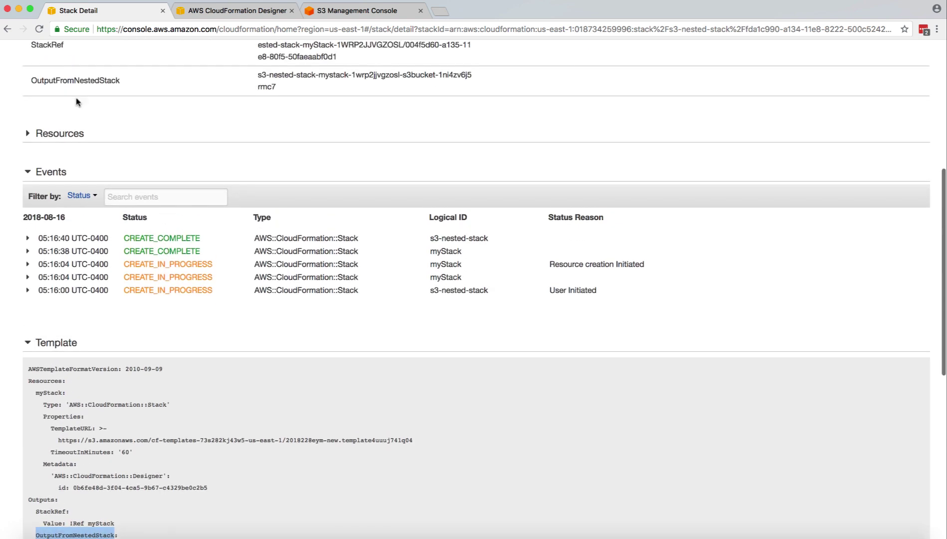
pyautogui.doubleClick(74, 79)
pyautogui.moveTo(289, 88); pyautogui.dragTo(252, 77)
# - Examine the !GetAtt myStack.Outputs.BucketName expression behind OutputFromNestedStack in the stack's template
pyautogui.scroll(-3, 250, 76)
pyautogui.scroll(-2, 125, 339)
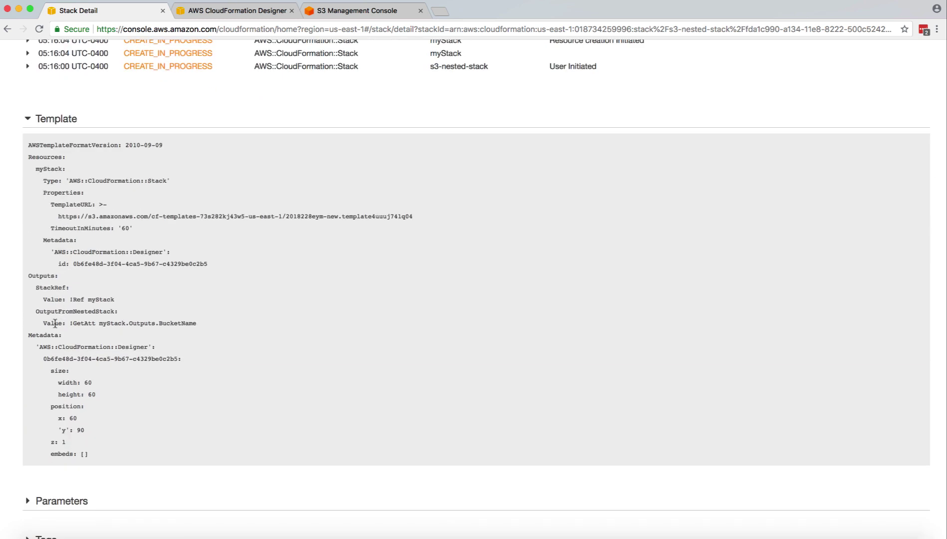
pyautogui.moveTo(72, 323); pyautogui.dragTo(99, 323)
pyautogui.click(198, 325)
pyautogui.click(101, 323)
# - Examine the TemplateURL link and the TimeoutInMinutes property of myStack in the stack's template
pyautogui.scroll(3, 200, 324)
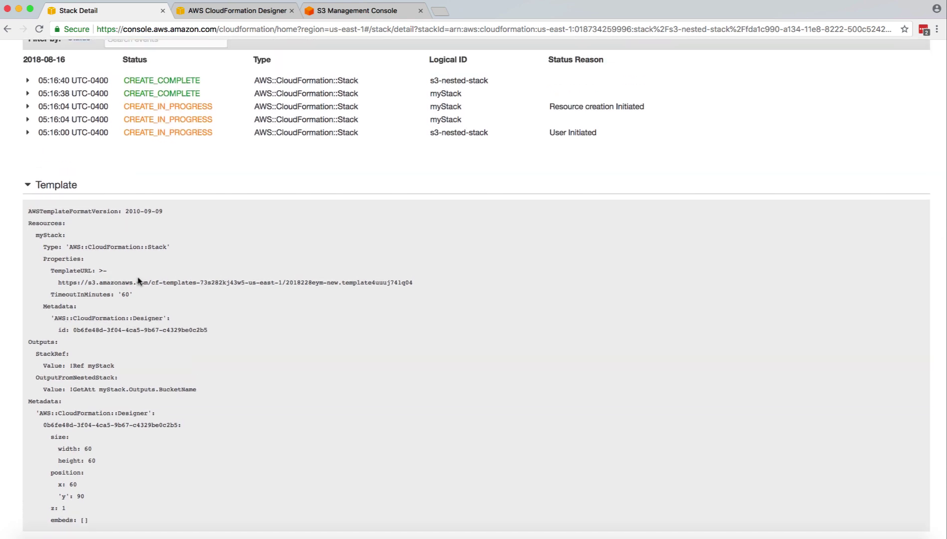
pyautogui.moveTo(433, 281); pyautogui.dragTo(79, 282)
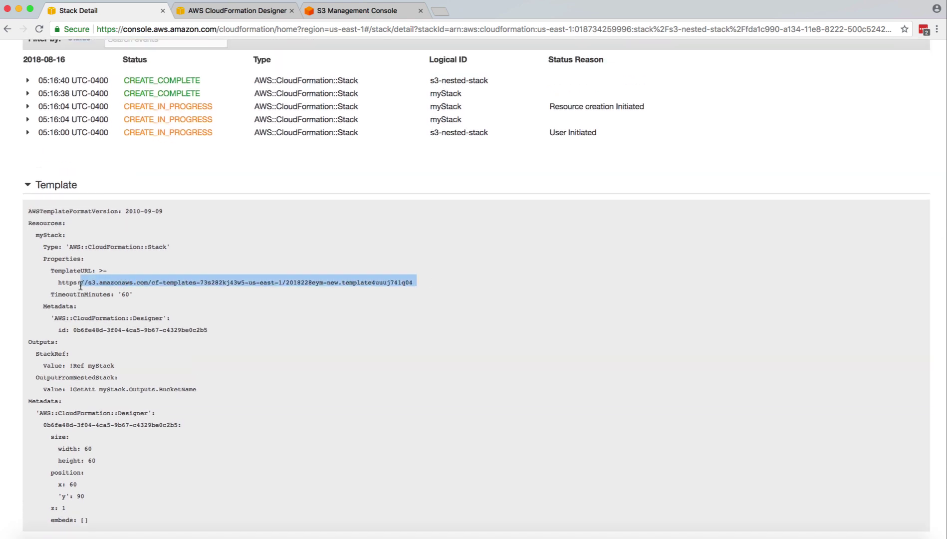
pyautogui.click(80, 286)
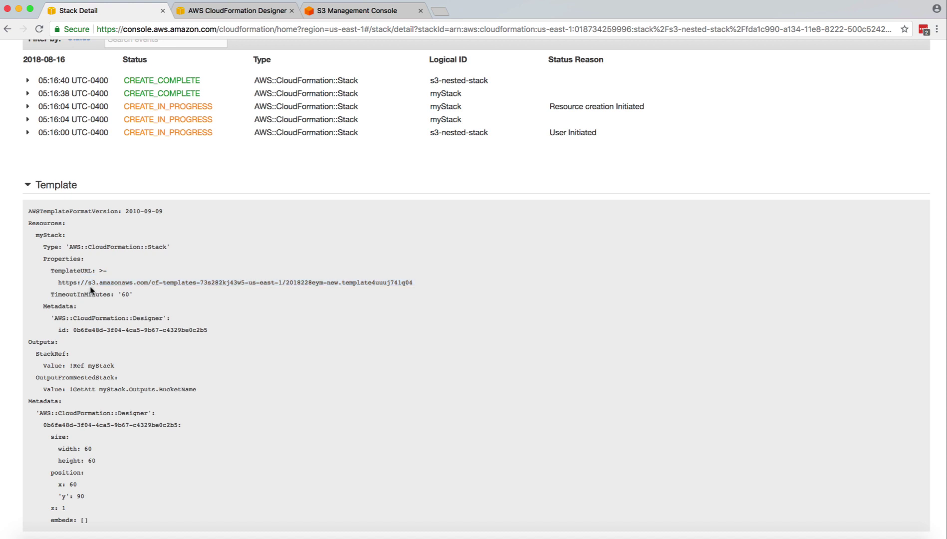
pyautogui.tripleClick(90, 286)
pyautogui.doubleClick(125, 293)
pyautogui.moveTo(78, 283); pyautogui.dragTo(351, 295)
# - Go over the template's Outputs section with StackRef and OutputFromNestedStack, and recheck the full TemplateURL link
pyautogui.moveTo(264, 339); pyautogui.dragTo(264, 384)
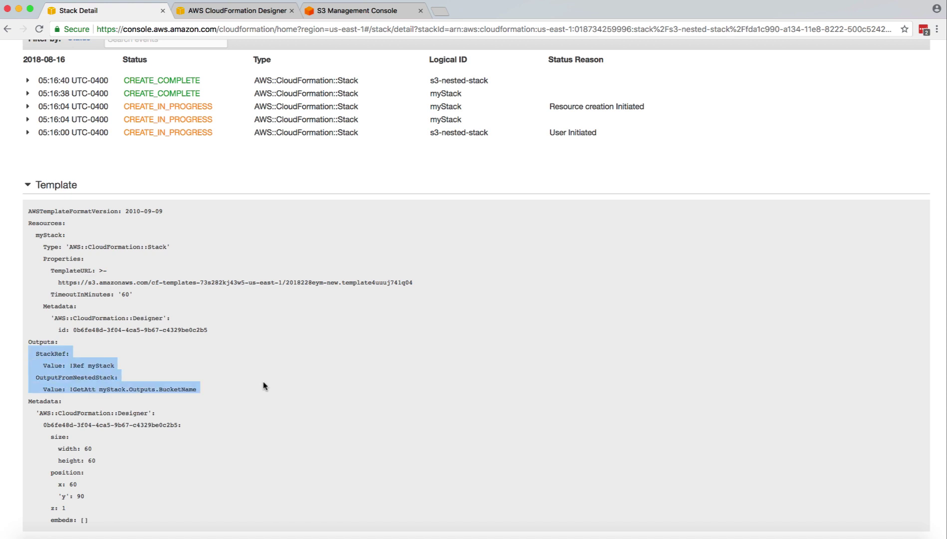
pyautogui.click(264, 386)
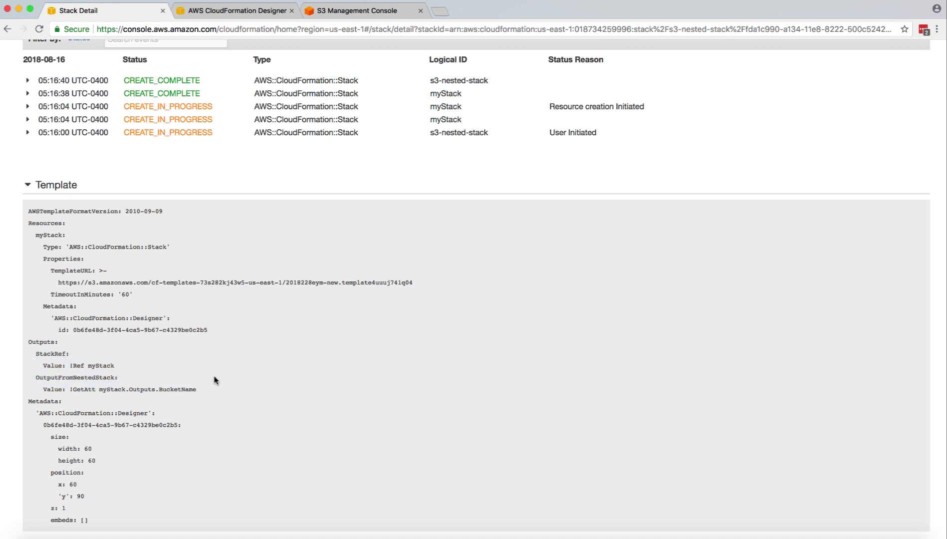
pyautogui.moveTo(215, 393); pyautogui.dragTo(0, 345)
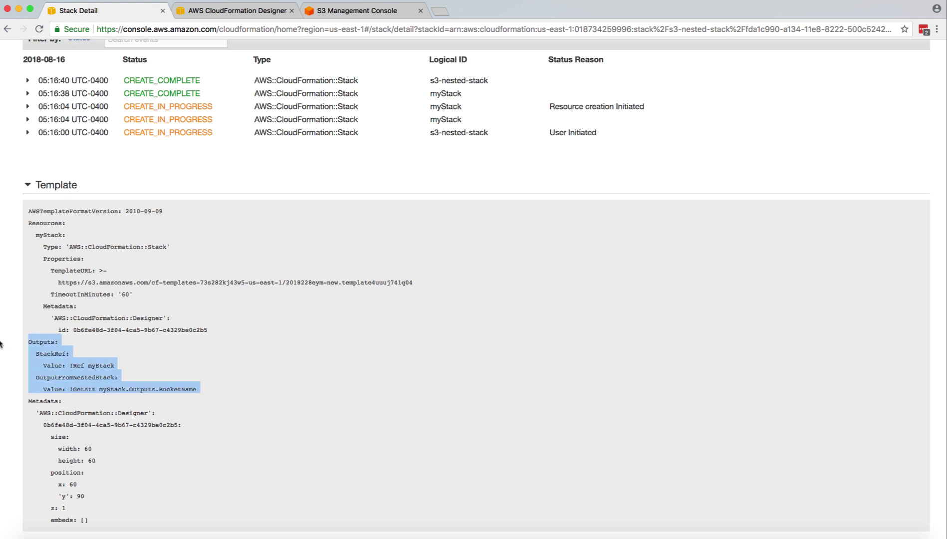
pyautogui.click(51, 315)
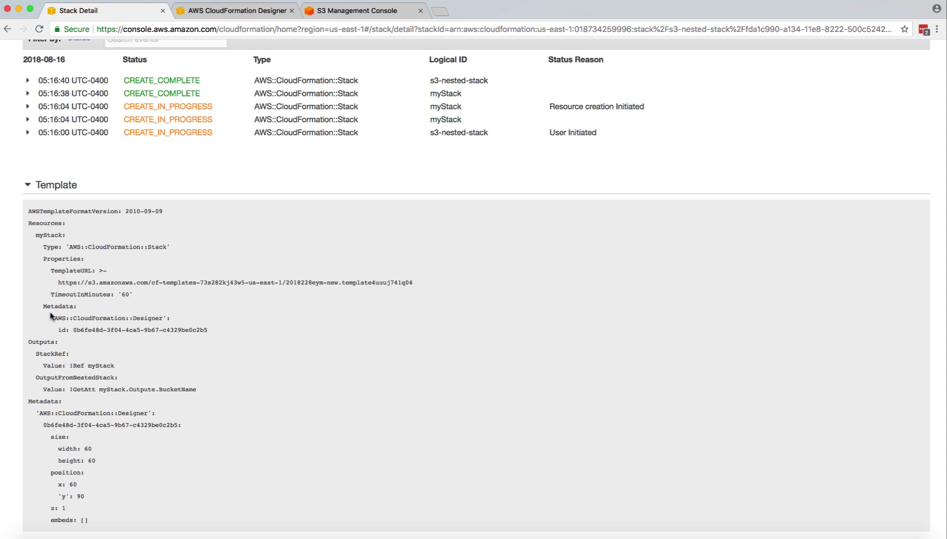
pyautogui.moveTo(417, 283); pyautogui.dragTo(57, 283)
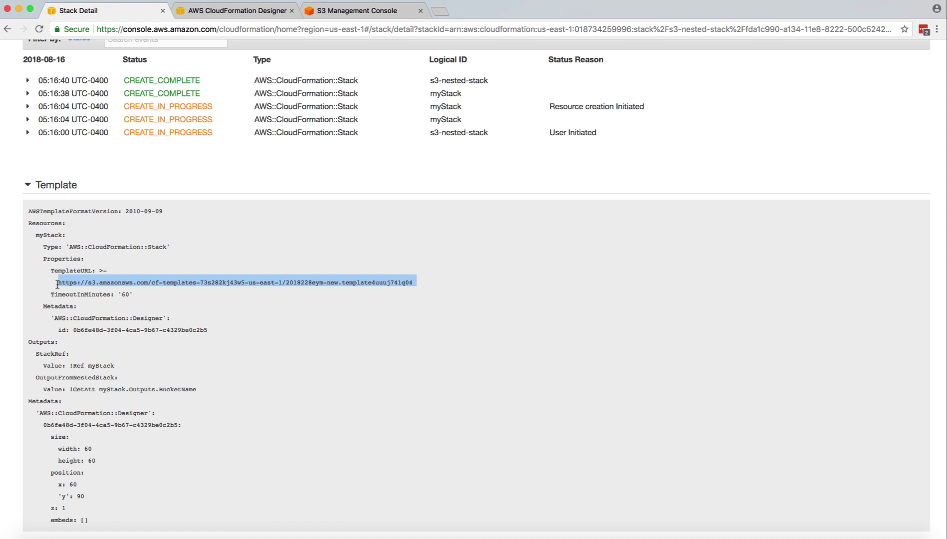
# - Leave the s3-nested-stack details and return to the list of CloudFormation stacks
pyautogui.click(56, 284)
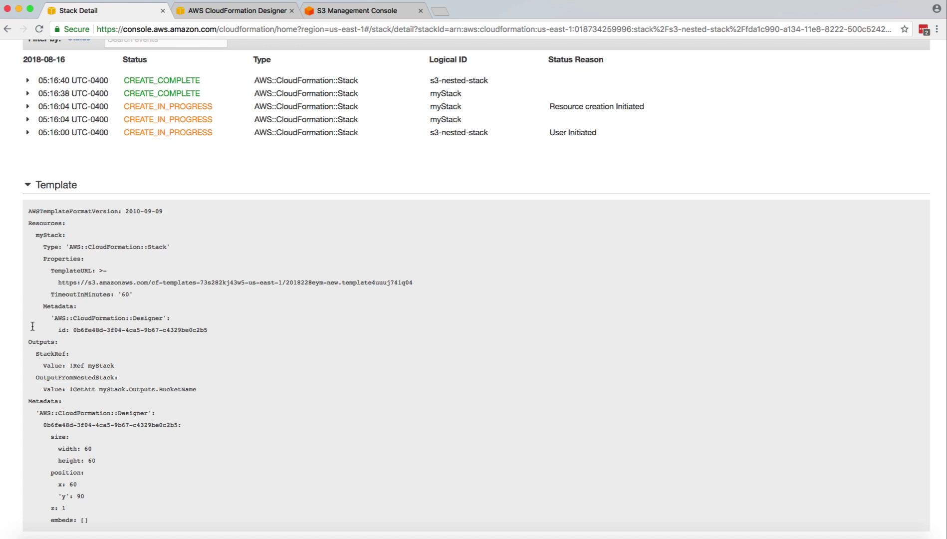
pyautogui.scroll(10, 230, 192)
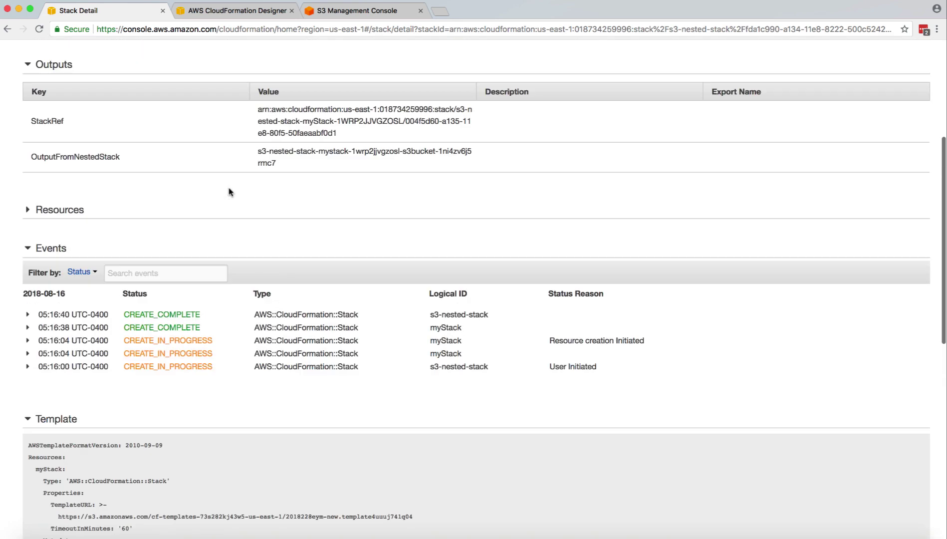
pyautogui.scroll(2, 229, 192)
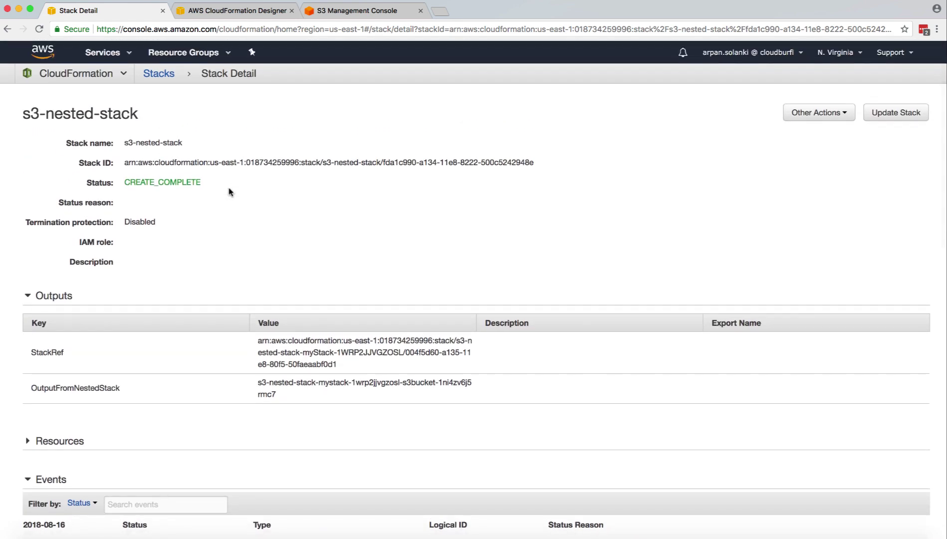
pyautogui.click(97, 73)
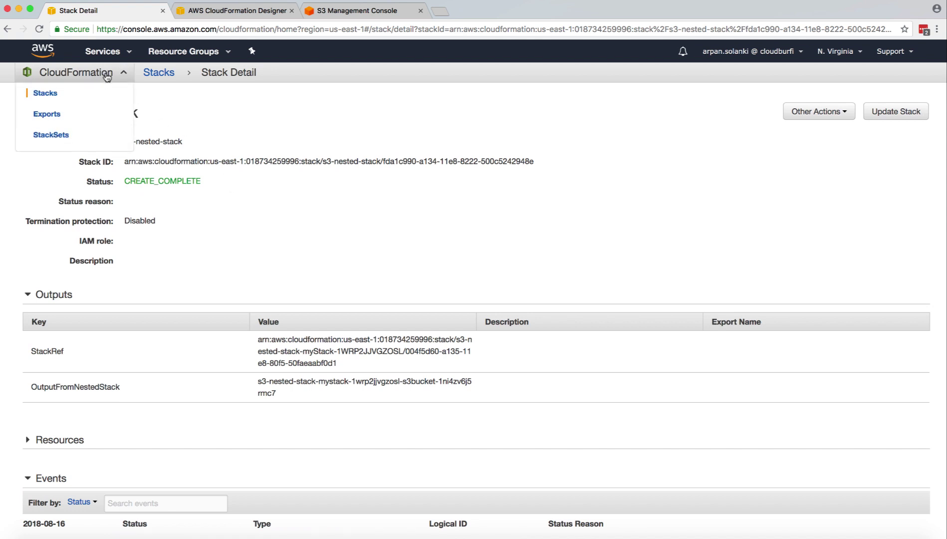
pyautogui.click(154, 74)
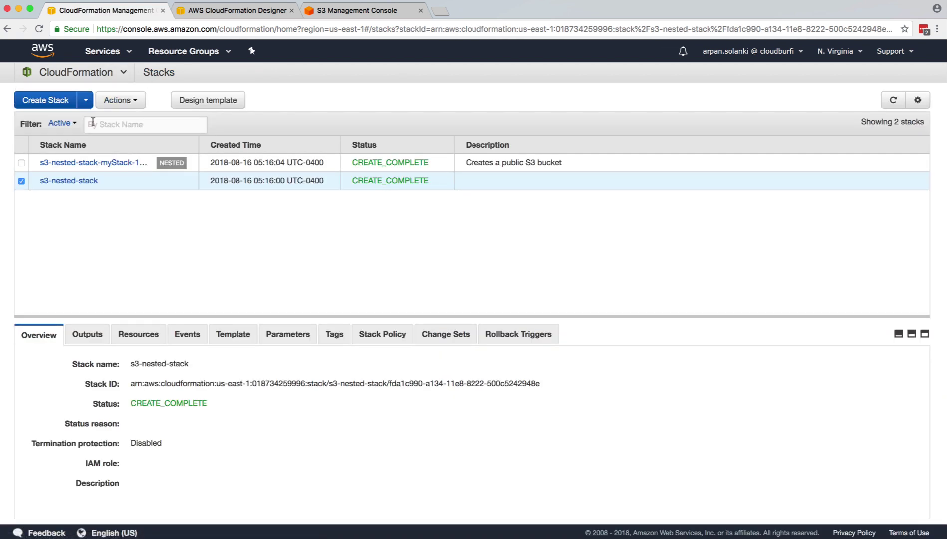
# - Delete the parent stack s3-nested-stack from the stack list and confirm the deletion
pyautogui.click(22, 181)
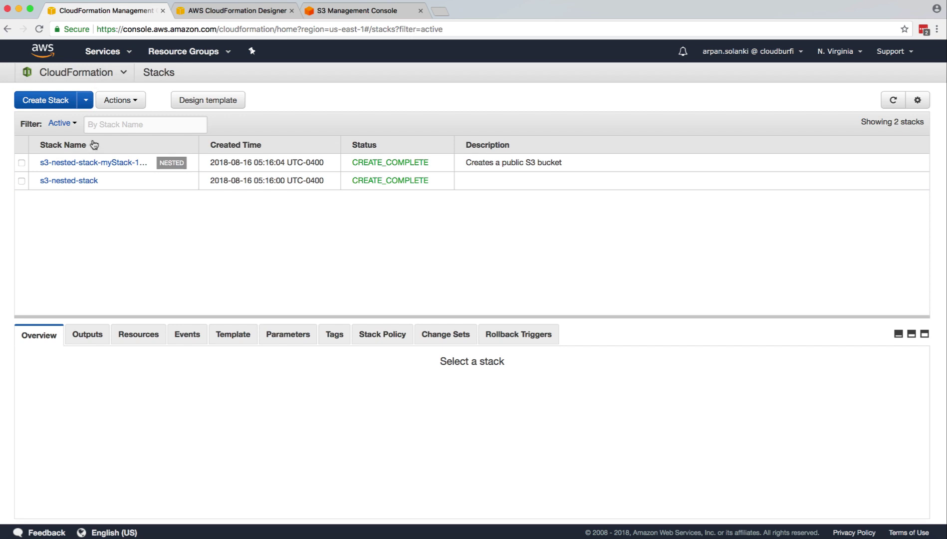
pyautogui.click(22, 181)
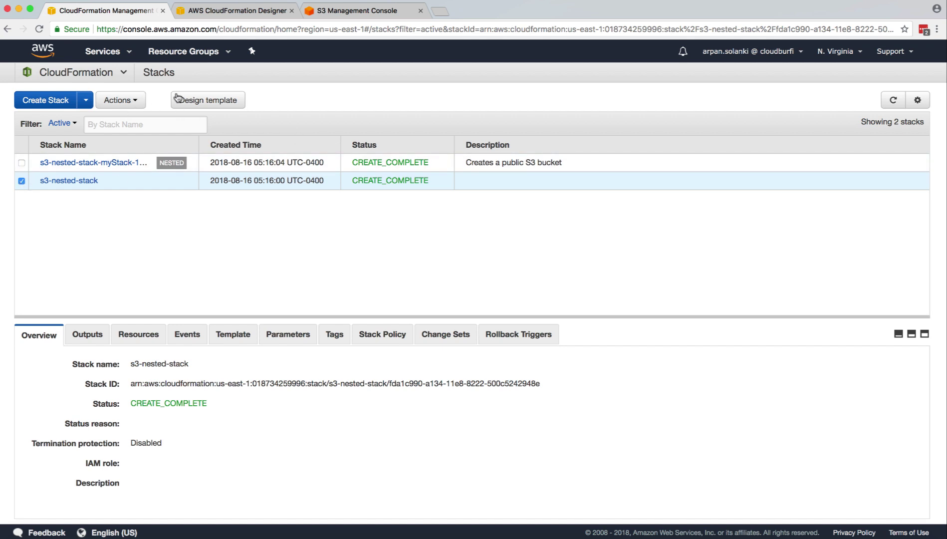
pyautogui.click(119, 101)
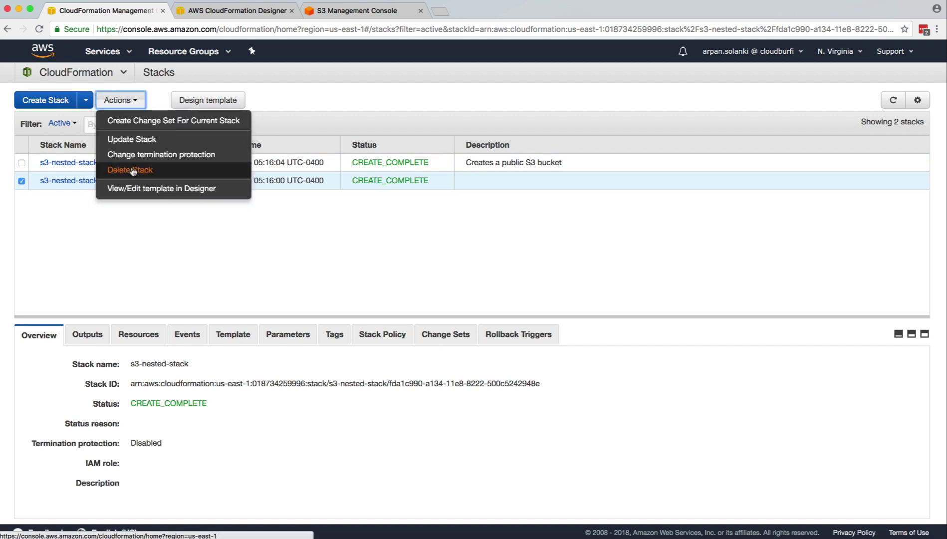
pyautogui.click(27, 265)
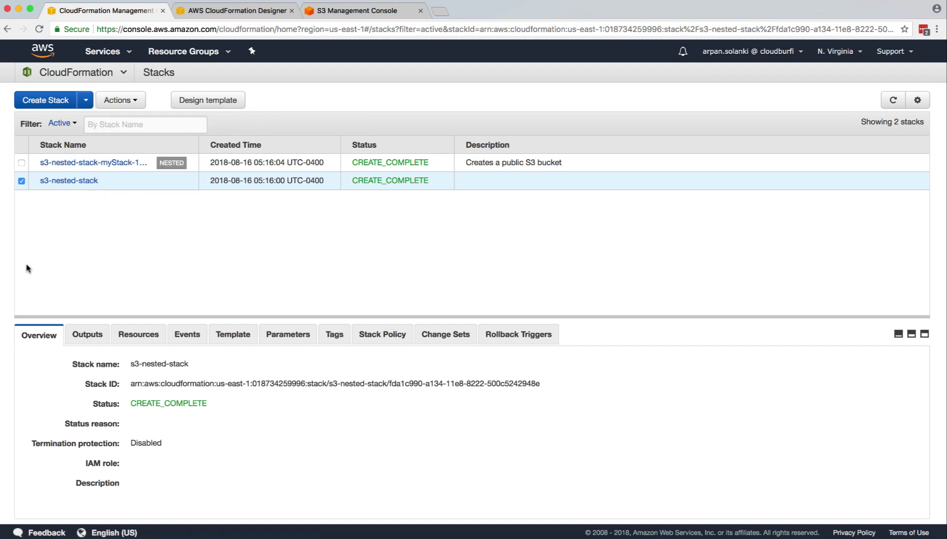
pyautogui.click(115, 104)
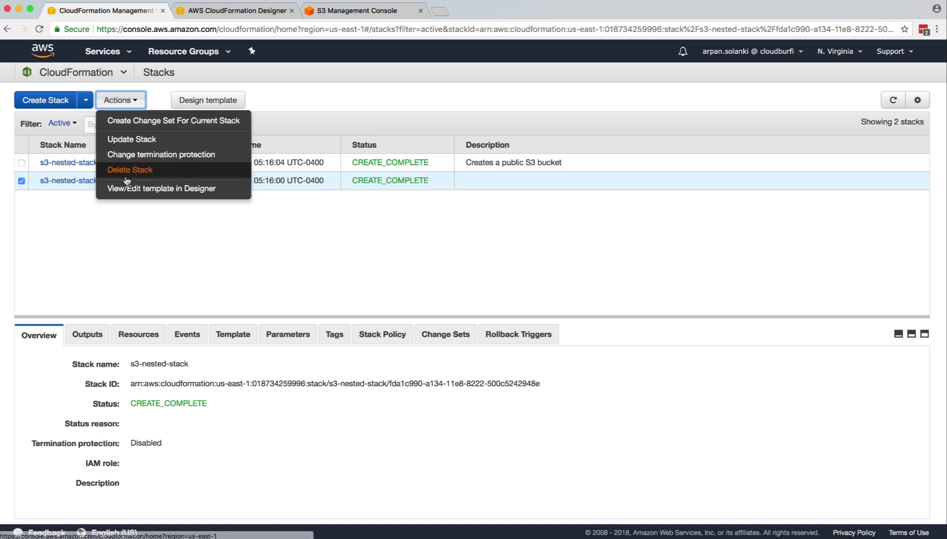
pyautogui.click(128, 170)
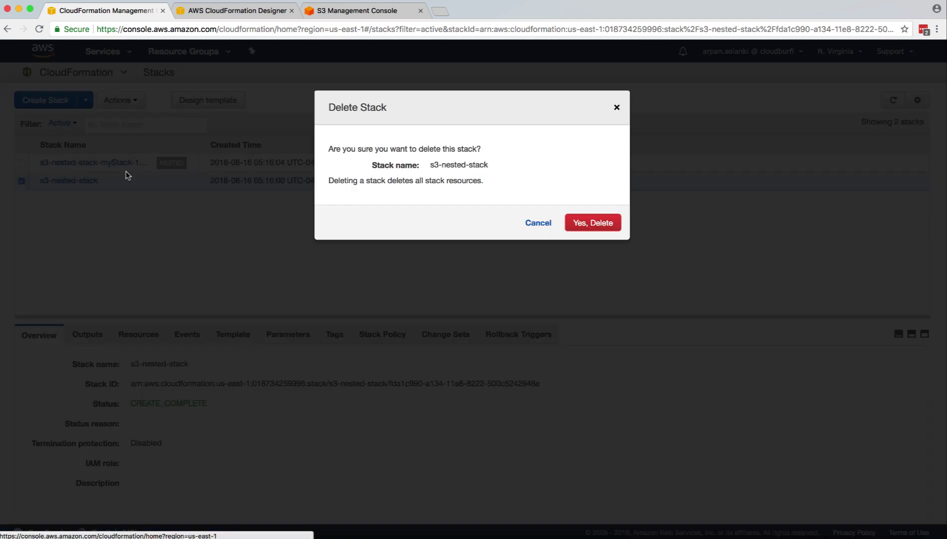
pyautogui.click(603, 224)
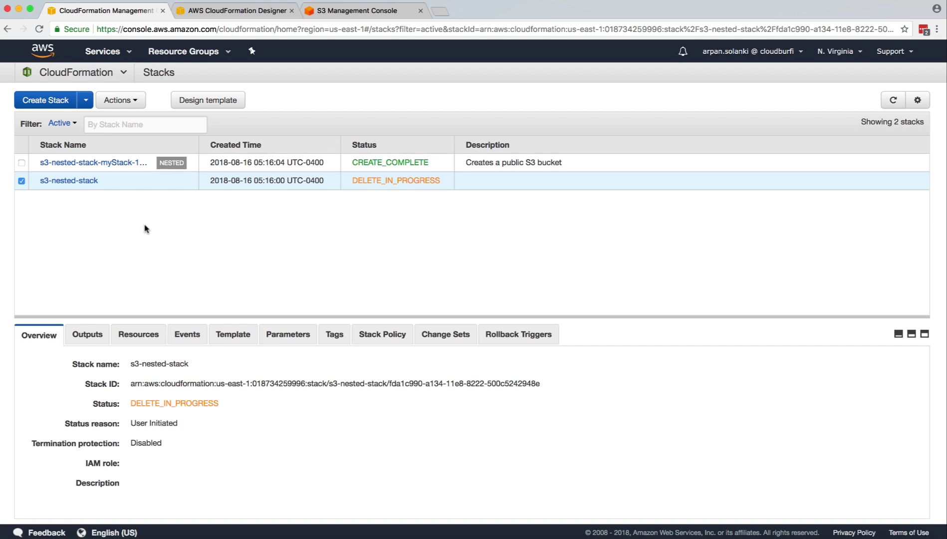
# - Refresh the CloudFormation stack list and the S3 bucket list to check the removal of the stacks and their bucket
pyautogui.click(891, 101)
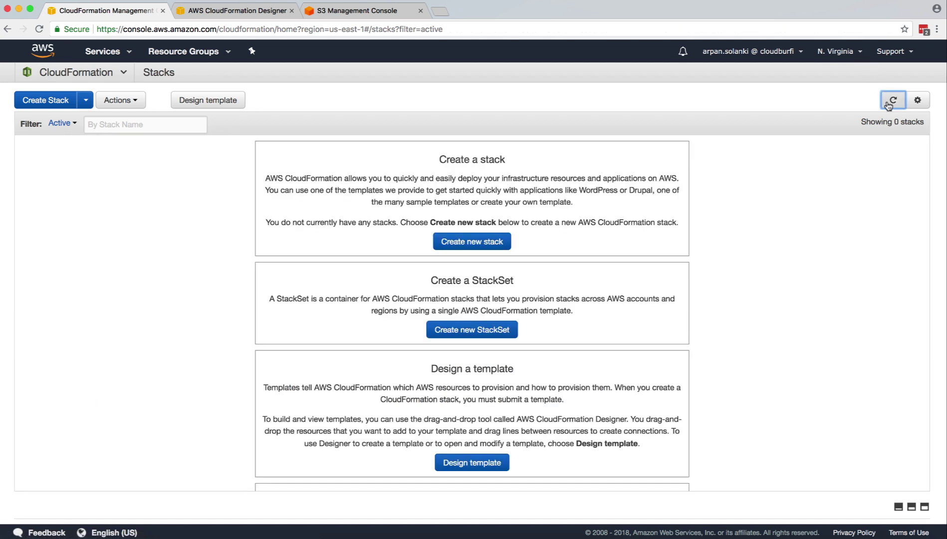
pyautogui.click(337, 12)
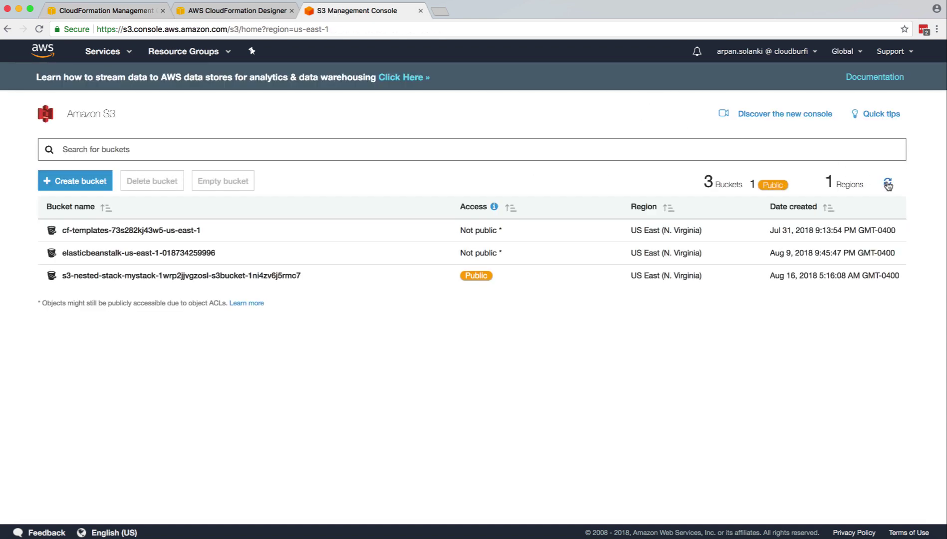
pyautogui.click(887, 183)
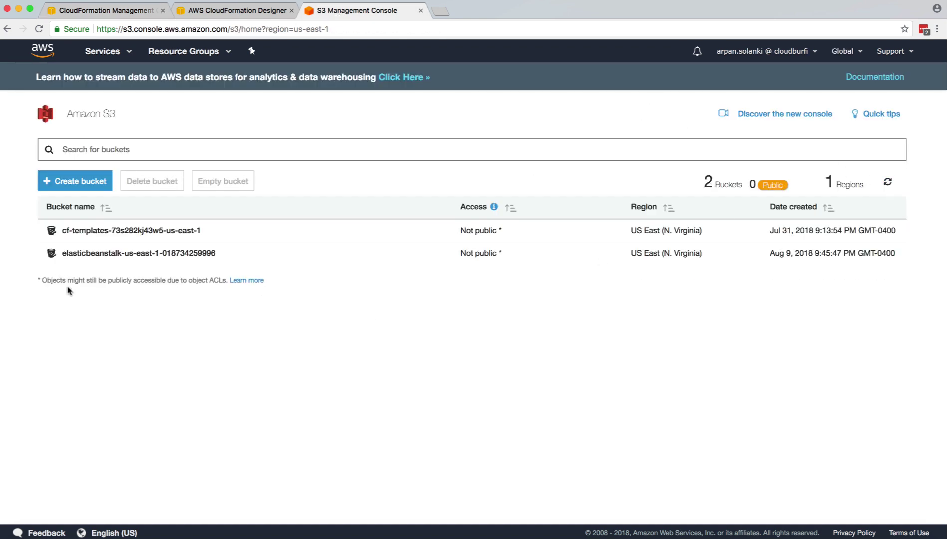